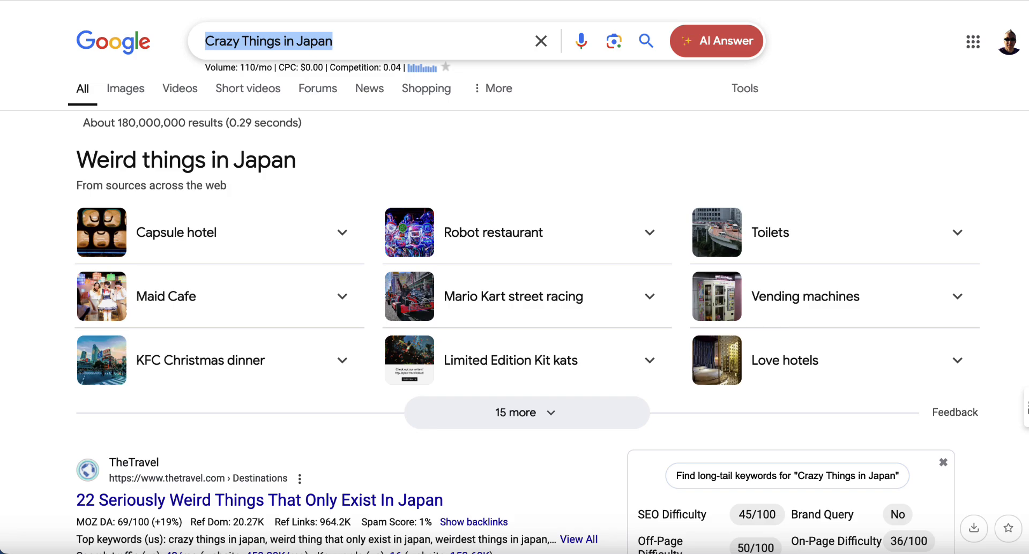
# Scroll through the 'Crazy Things in Japan' search results and Keywords Everywhere data.
pyautogui.scroll(-5, 514, 300)
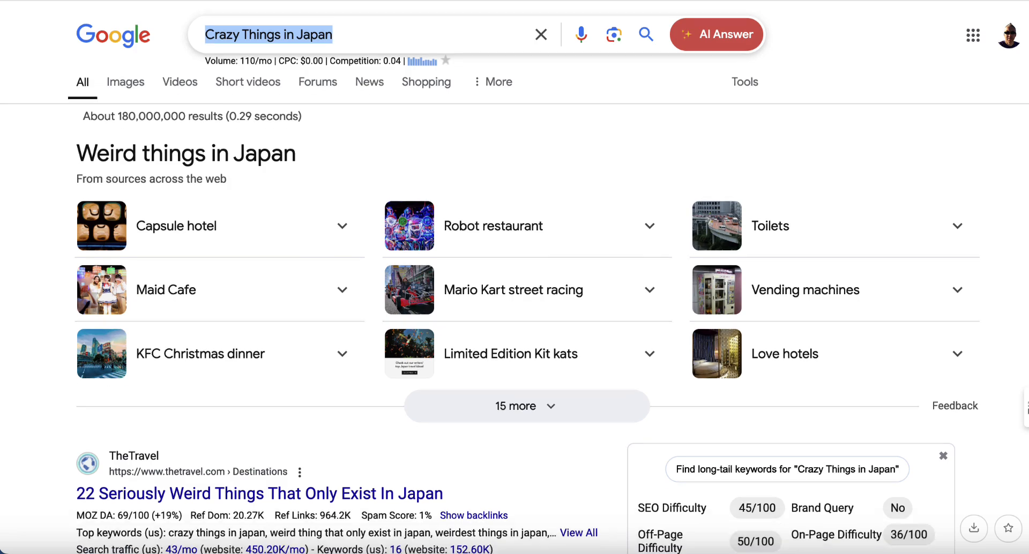
pyautogui.scroll(-2, 514, 300)
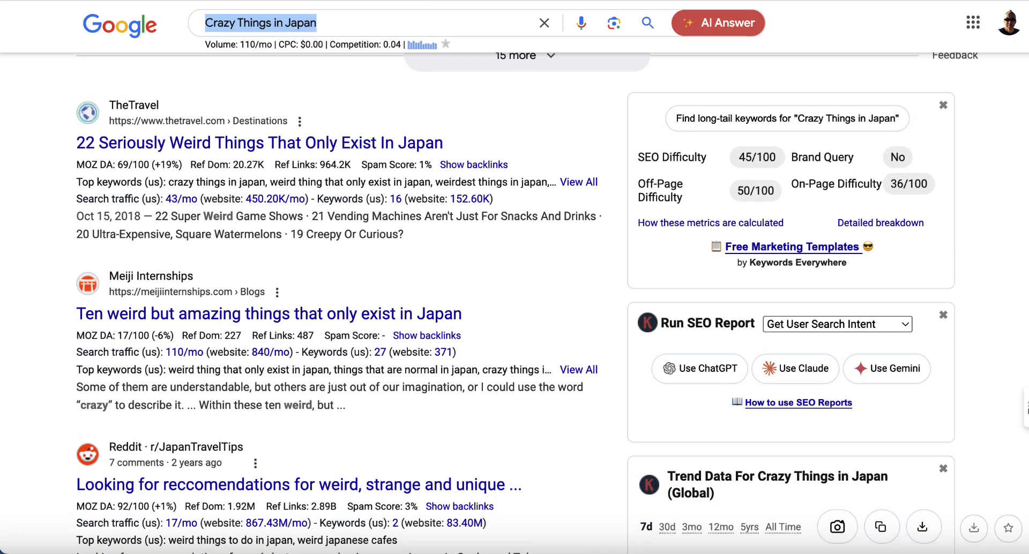
pyautogui.scroll(-2, 514, 300)
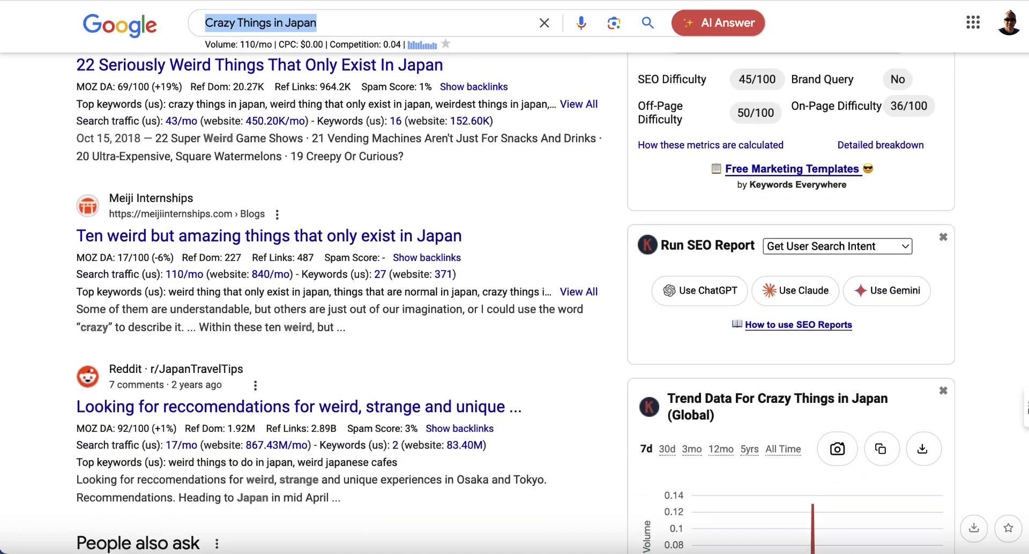
pyautogui.scroll(-8, 515, 300)
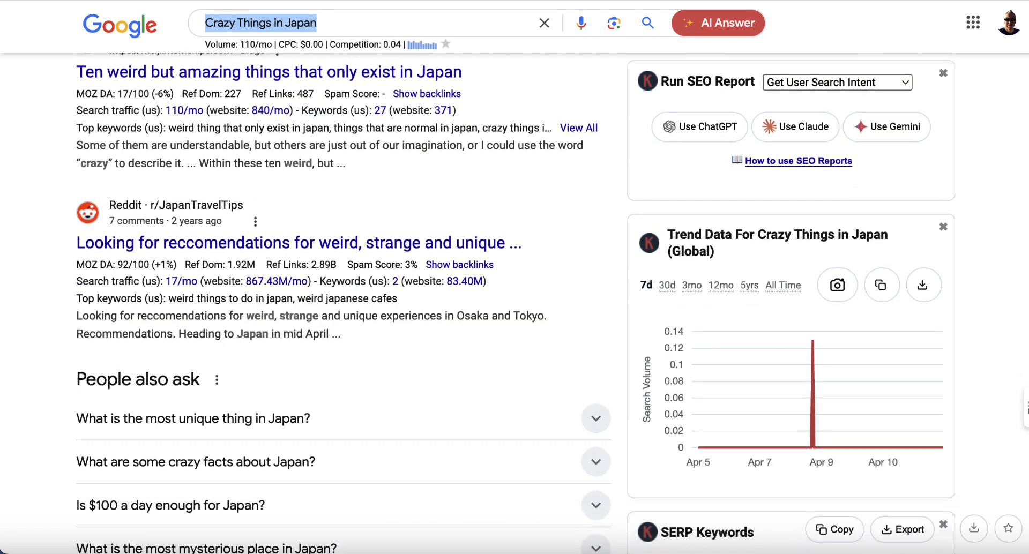
pyautogui.scroll(-7, 514, 300)
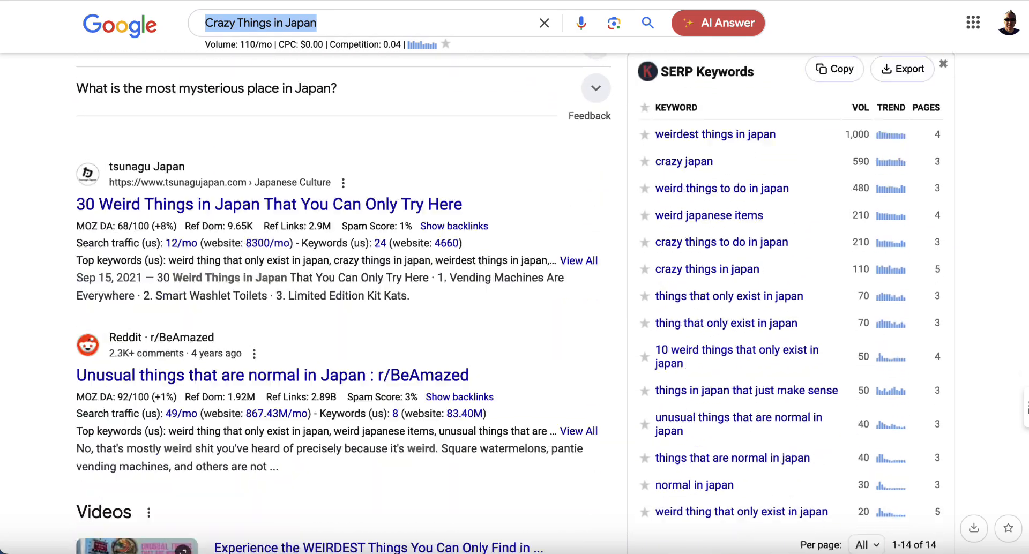
pyautogui.scroll(-6, 514, 300)
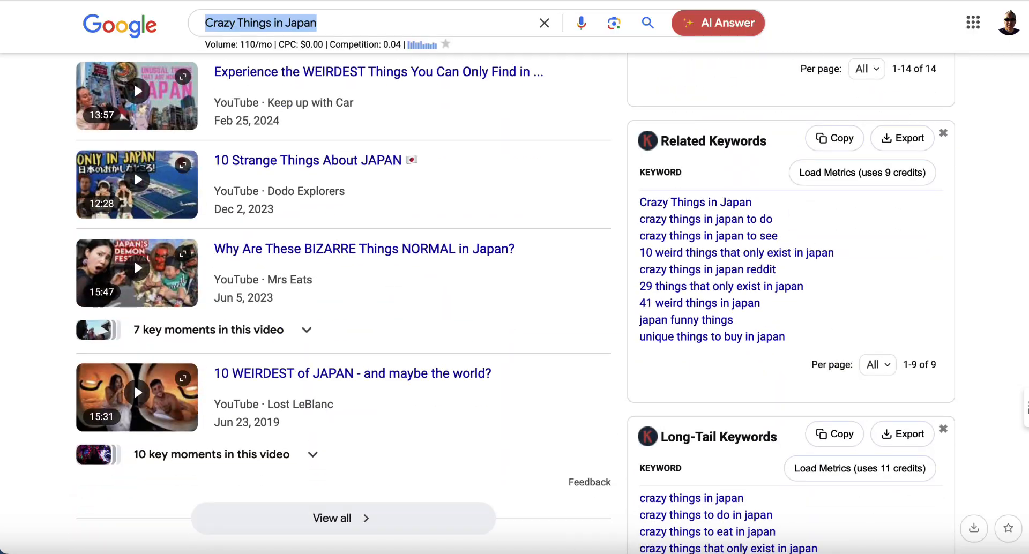
pyautogui.scroll(-3, 514, 300)
pyautogui.scroll(20, 514, 300)
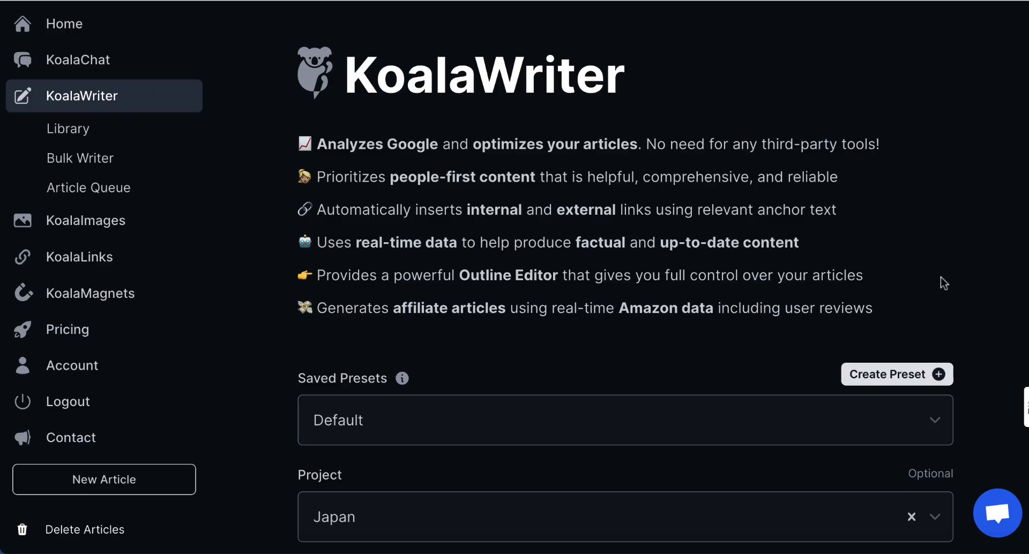
# Set the model to Claude 3.7 Sonnet and the article type to Listicle.
pyautogui.scroll(-5, 971, 356)
pyautogui.scroll(-2, 967, 352)
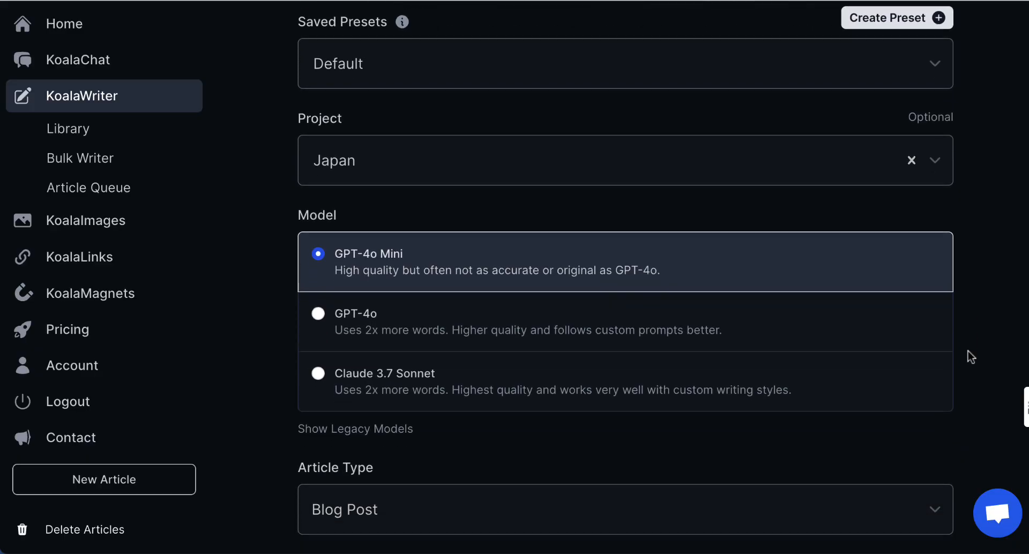
pyautogui.scroll(-2, 967, 352)
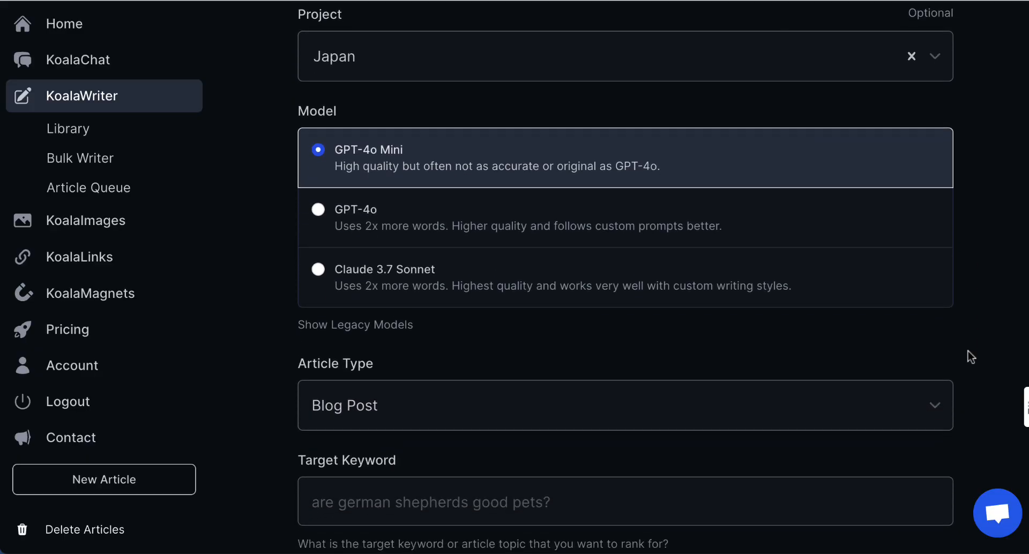
pyautogui.scroll(-2, 968, 352)
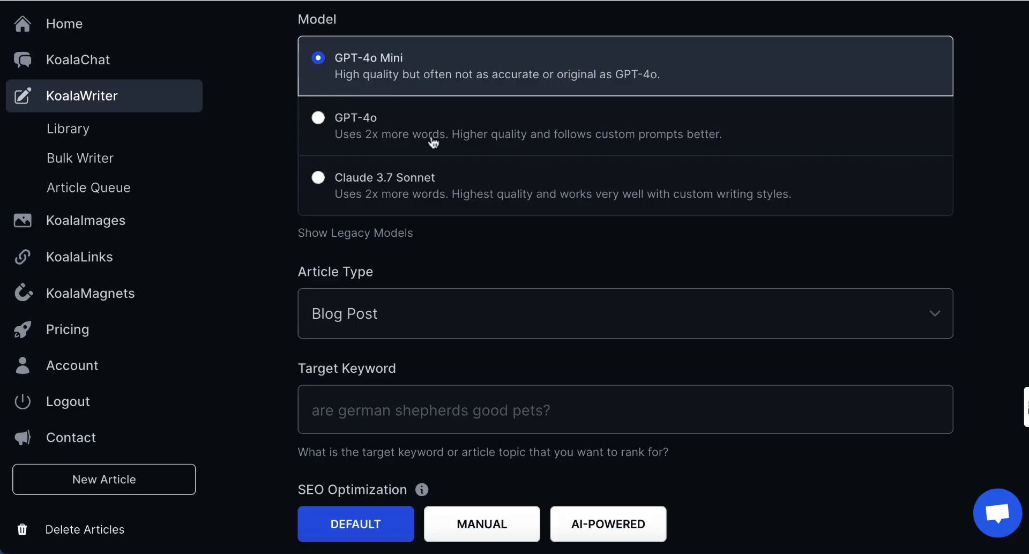
pyautogui.click(320, 180)
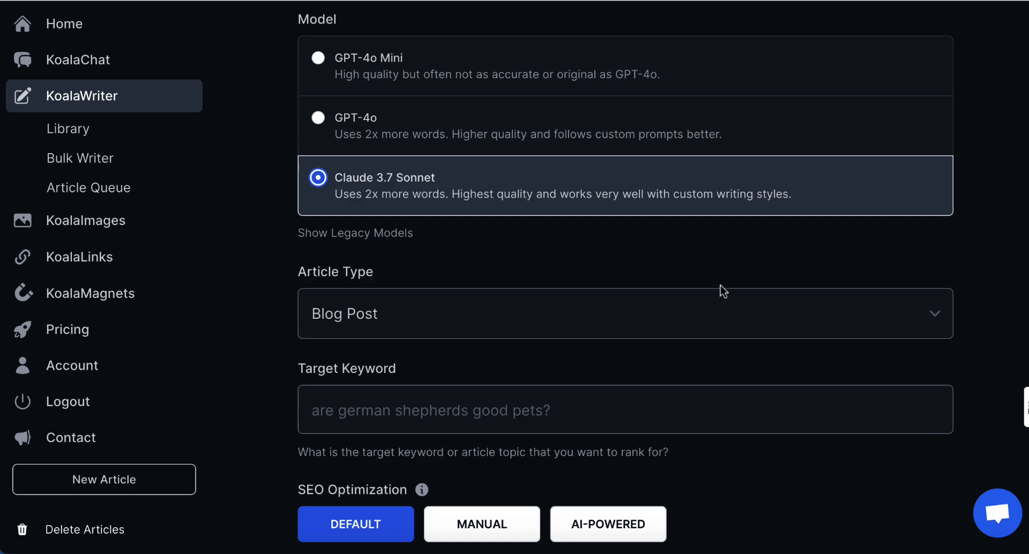
pyautogui.click(607, 314)
pyautogui.click(534, 338)
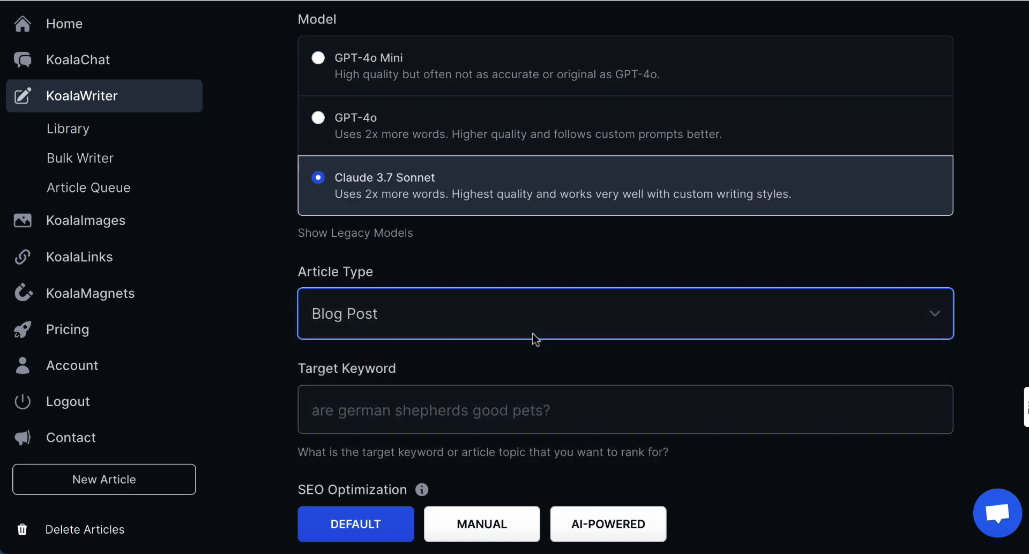
# Set the target keyword to '15 Crazy Things in Japan'.
pyautogui.scroll(-2, 531, 335)
pyautogui.click(362, 346)
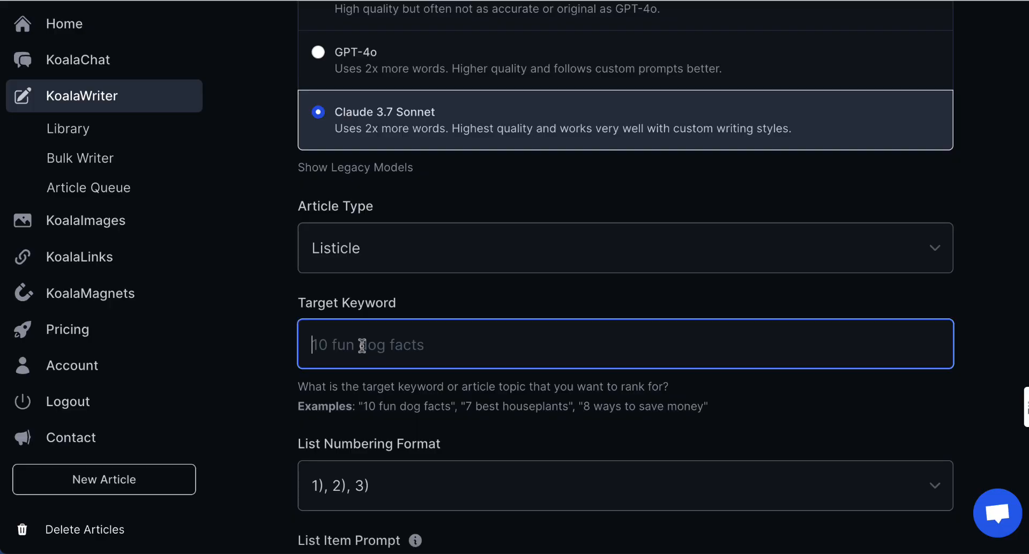
pyautogui.write('Crazy Things in Japan')
pyautogui.click(315, 345)
pyautogui.write('15')
# Set the list numbering format to None.
pyautogui.press('Tab')
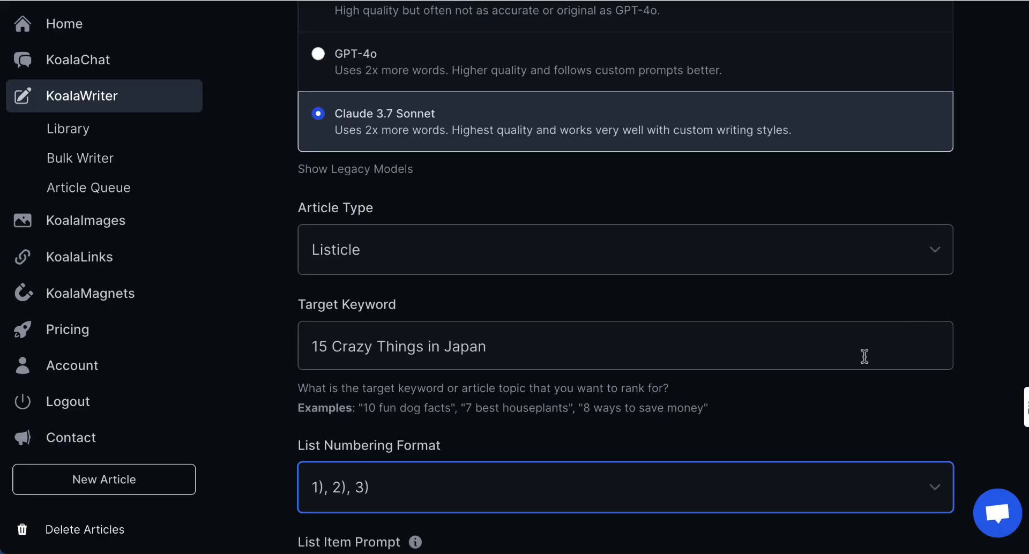
pyautogui.scroll(-3, 864, 356)
pyautogui.click(854, 319)
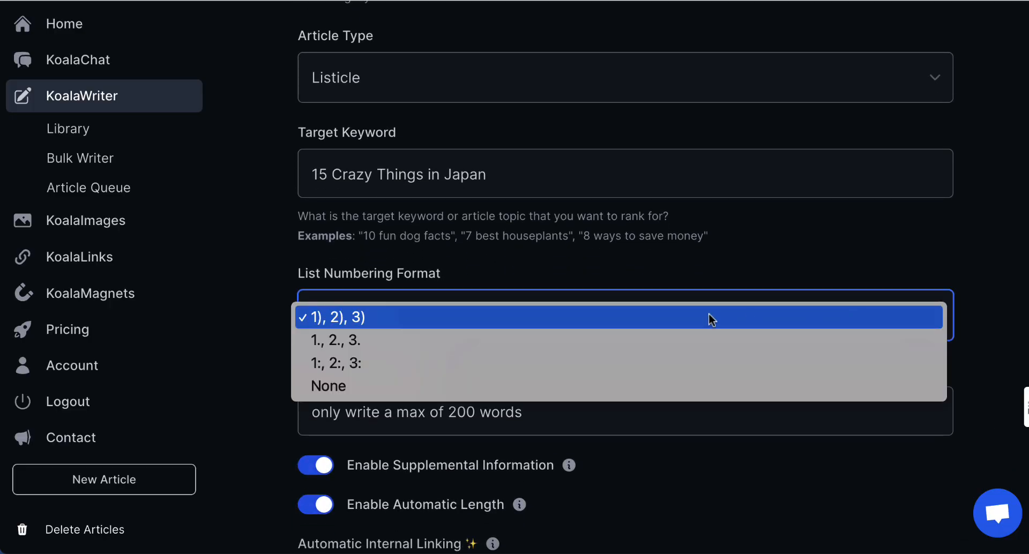
pyautogui.click(498, 389)
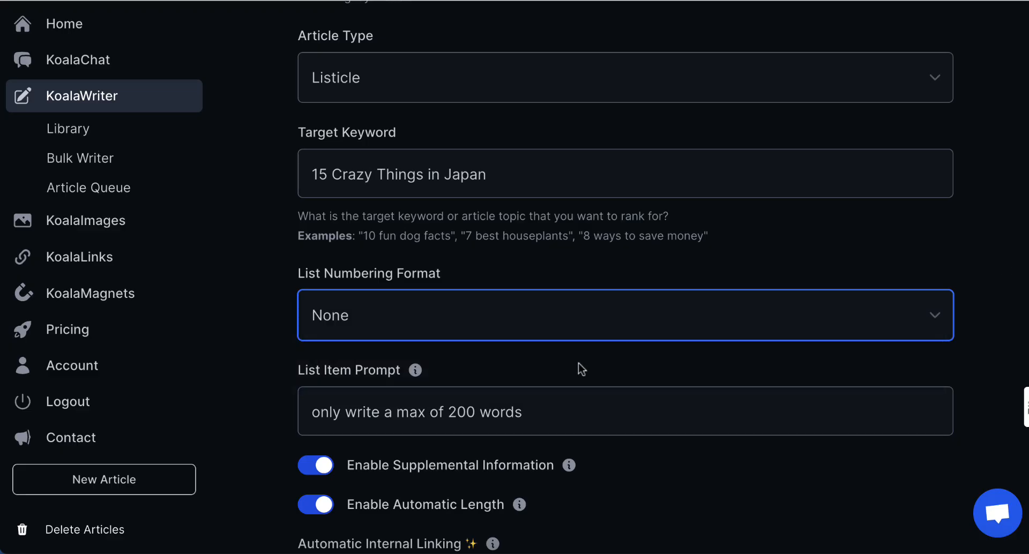
# Change the list item word limit from 200 to 100 and disable supplemental information.
pyautogui.click(456, 413)
pyautogui.press('BackSpace')
pyautogui.write('1')
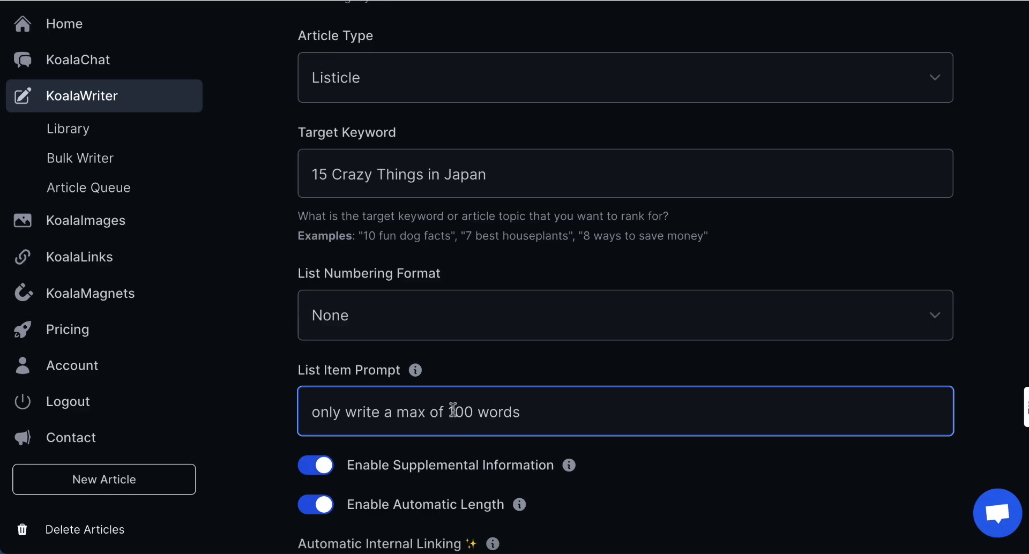
pyautogui.scroll(-2, 453, 411)
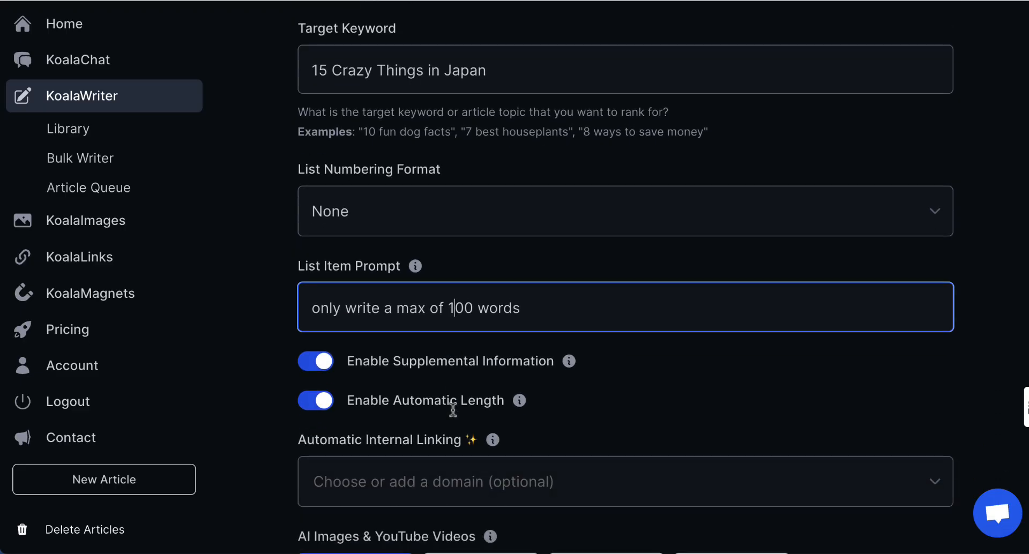
pyautogui.click(321, 361)
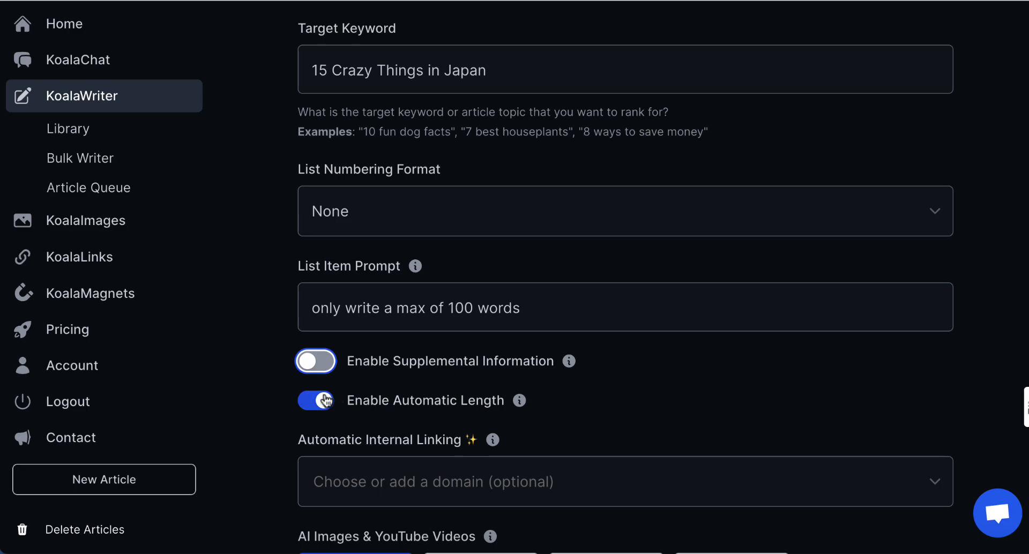
pyautogui.scroll(-1, 524, 399)
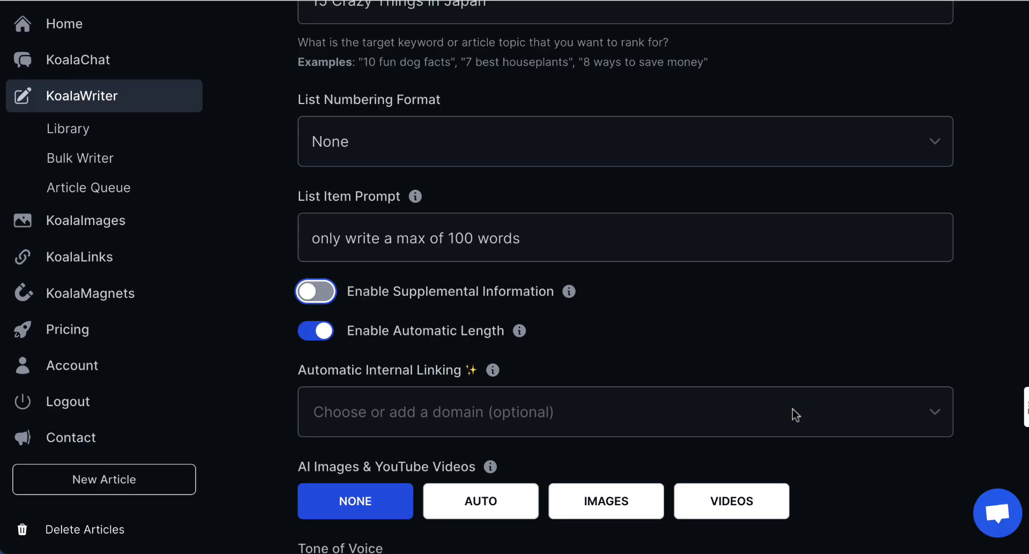
# Set the tone of voice to Casual.
pyautogui.scroll(-4, 931, 422)
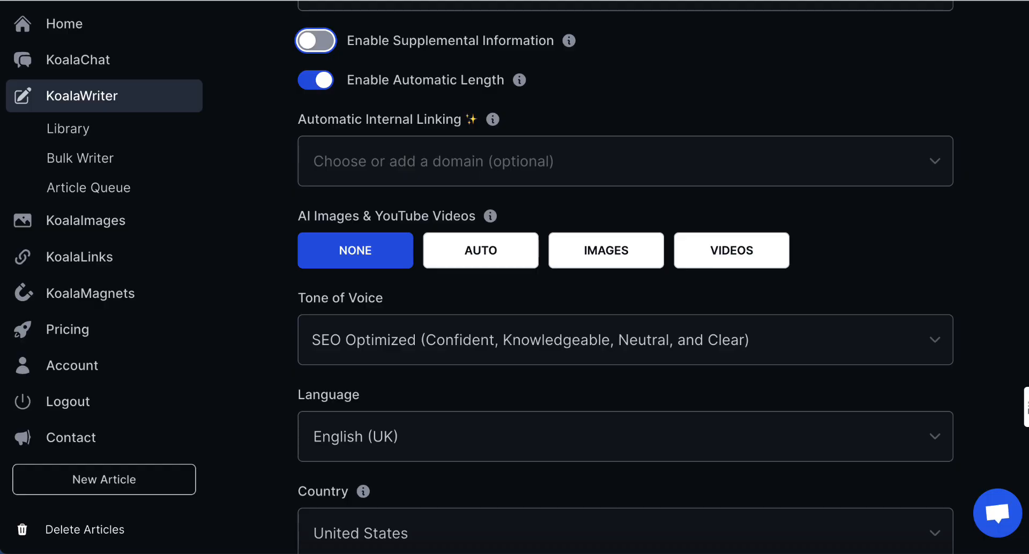
pyautogui.scroll(-3, 623, 277)
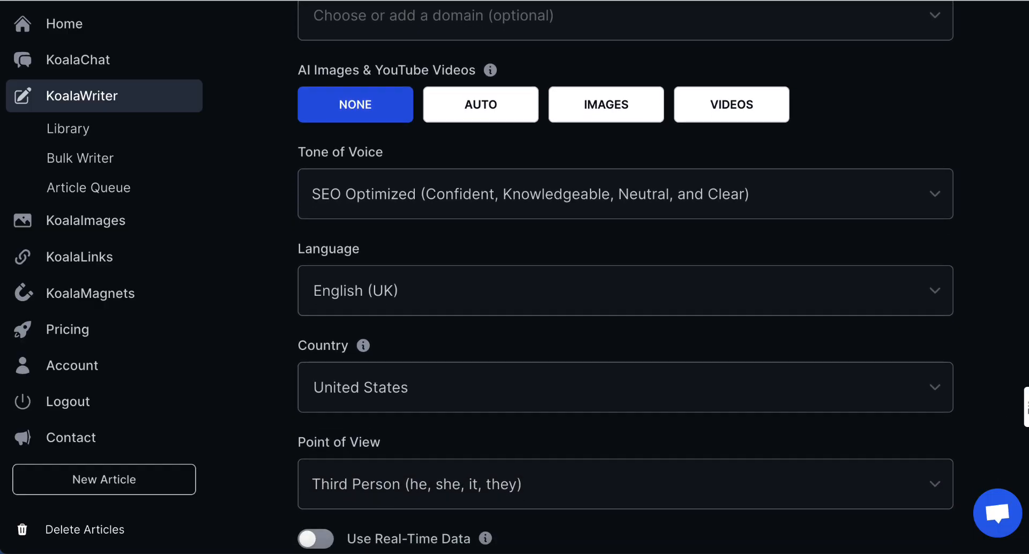
pyautogui.click(907, 192)
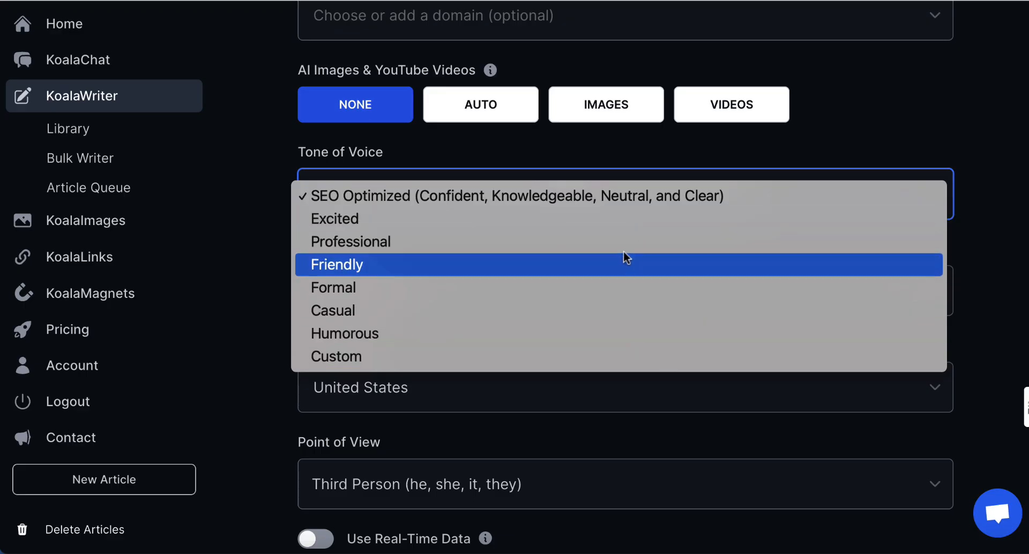
pyautogui.click(618, 316)
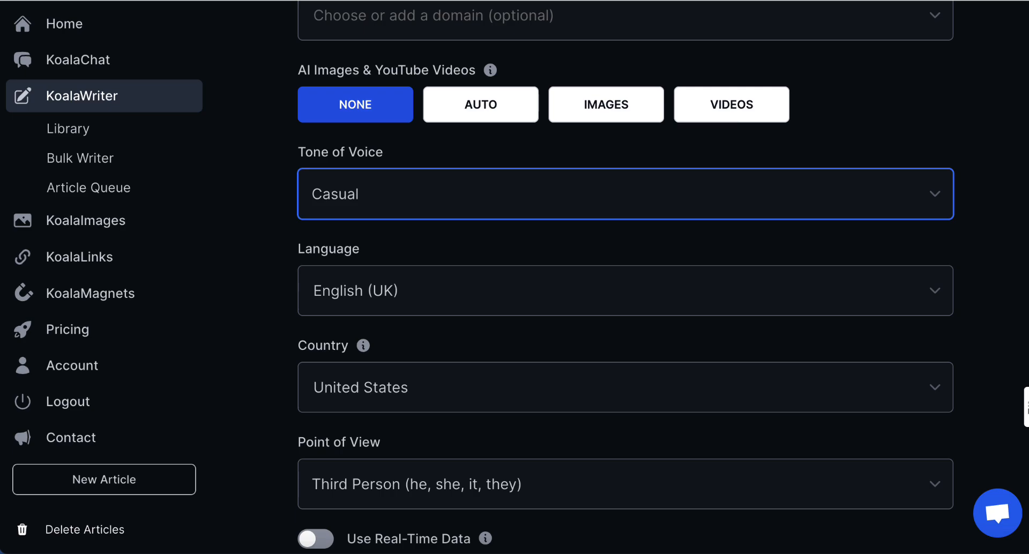
# Set the point of view to Second Person (you, your, yours).
pyautogui.scroll(-5, 820, 332)
pyautogui.click(817, 332)
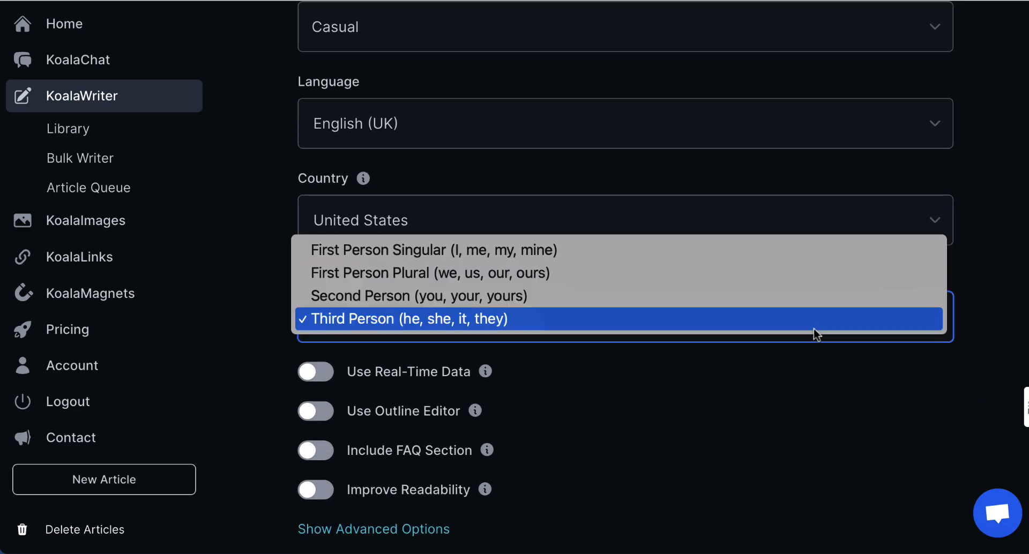
pyautogui.click(657, 296)
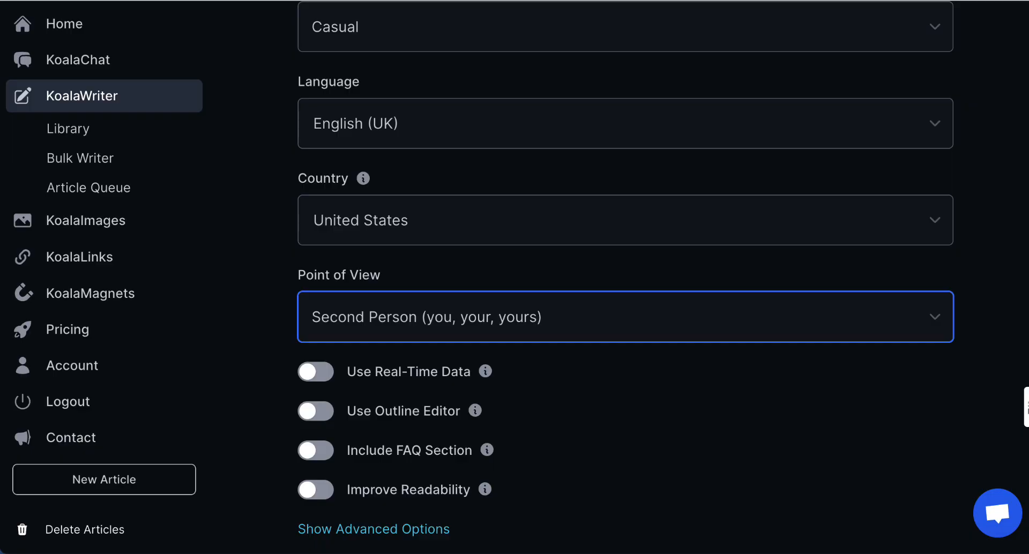
pyautogui.scroll(-4, 624, 274)
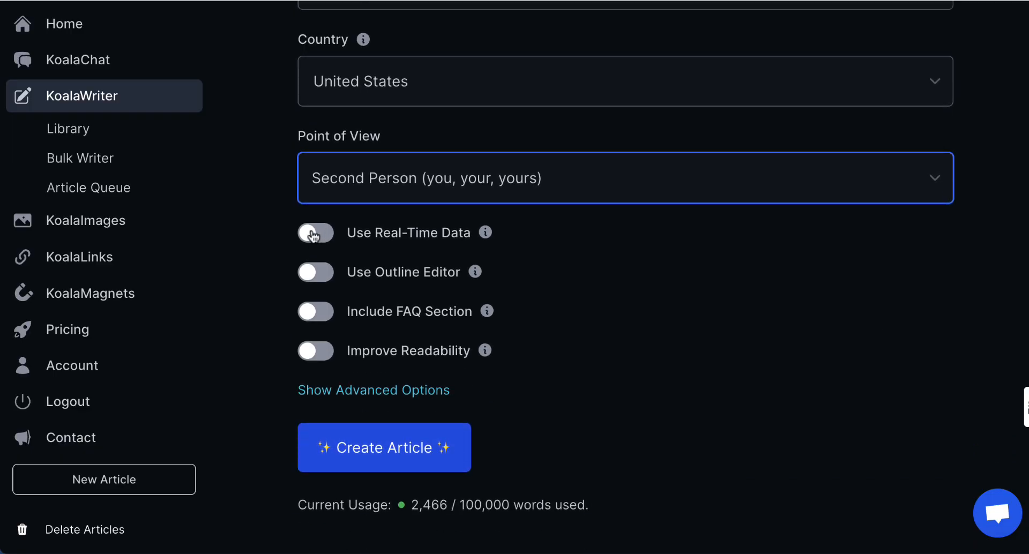
# Enable real-time data, the outline editor and readability improvement, and disable source citations.
pyautogui.click(313, 234)
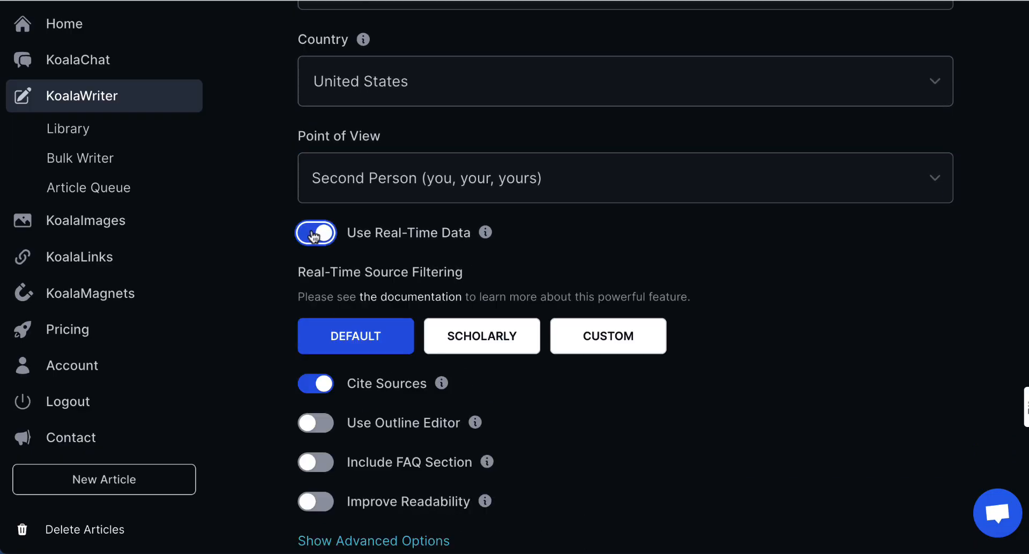
pyautogui.click(326, 384)
pyautogui.click(319, 423)
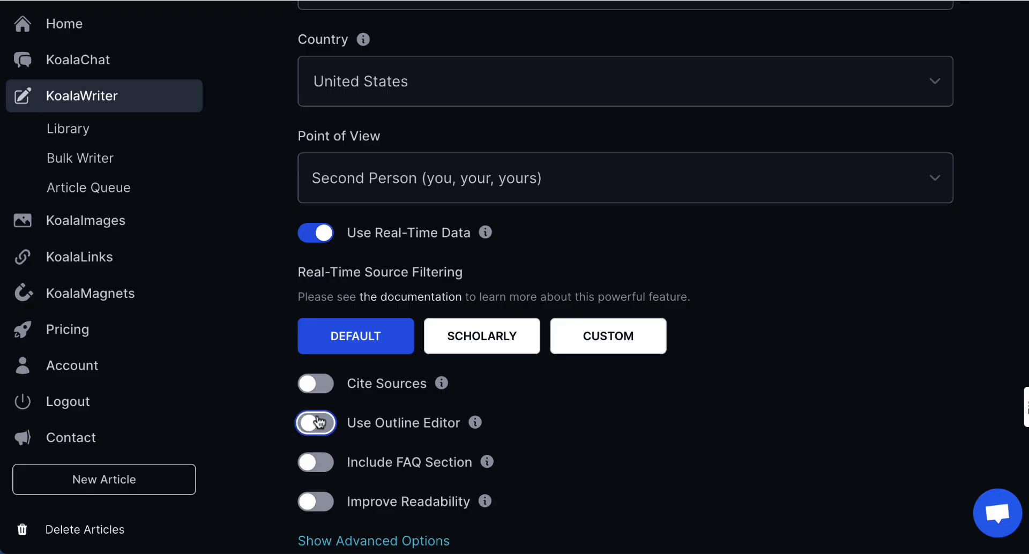
pyautogui.click(315, 501)
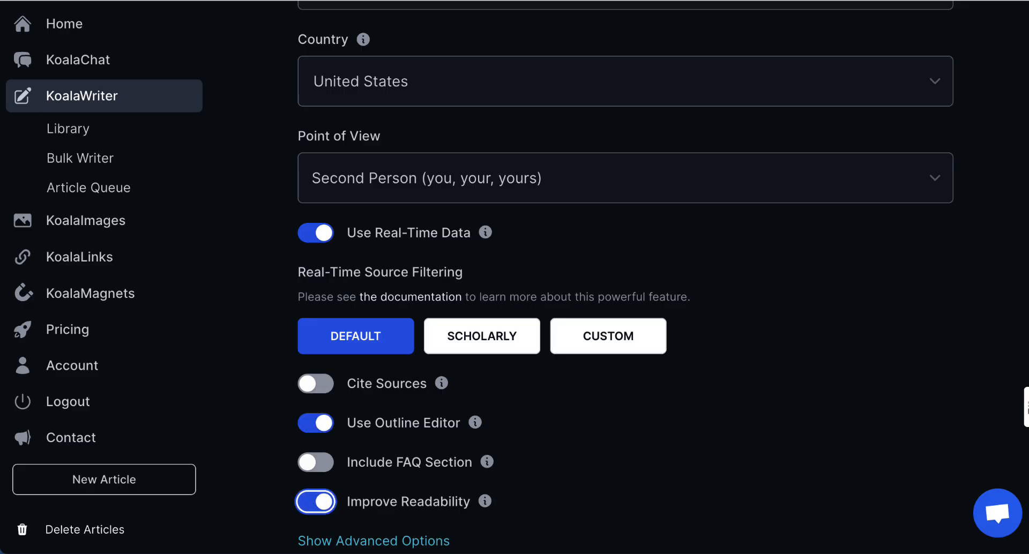
# Expand the advanced options and generate the article outline.
pyautogui.scroll(-2, 482, 413)
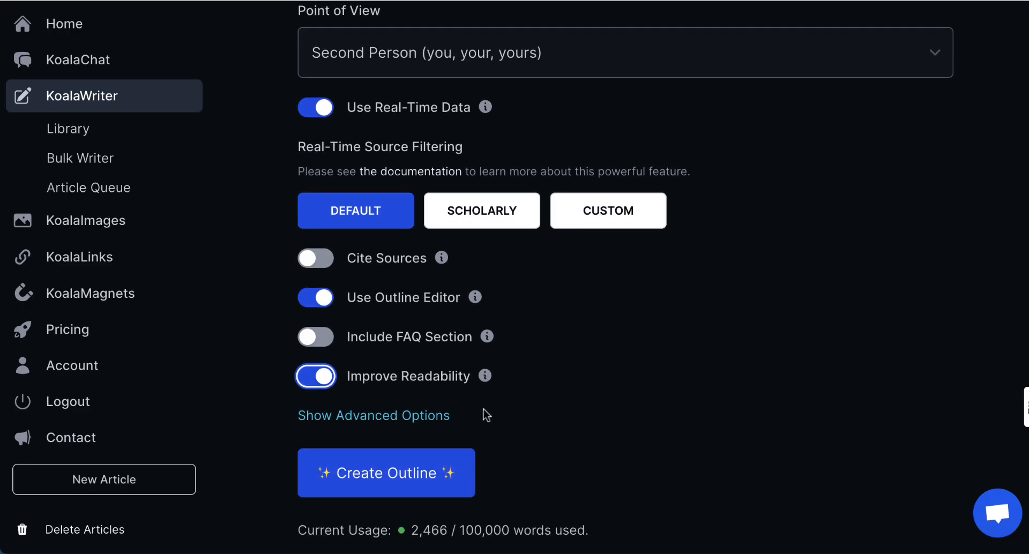
pyautogui.click(437, 417)
pyautogui.scroll(-2, 627, 413)
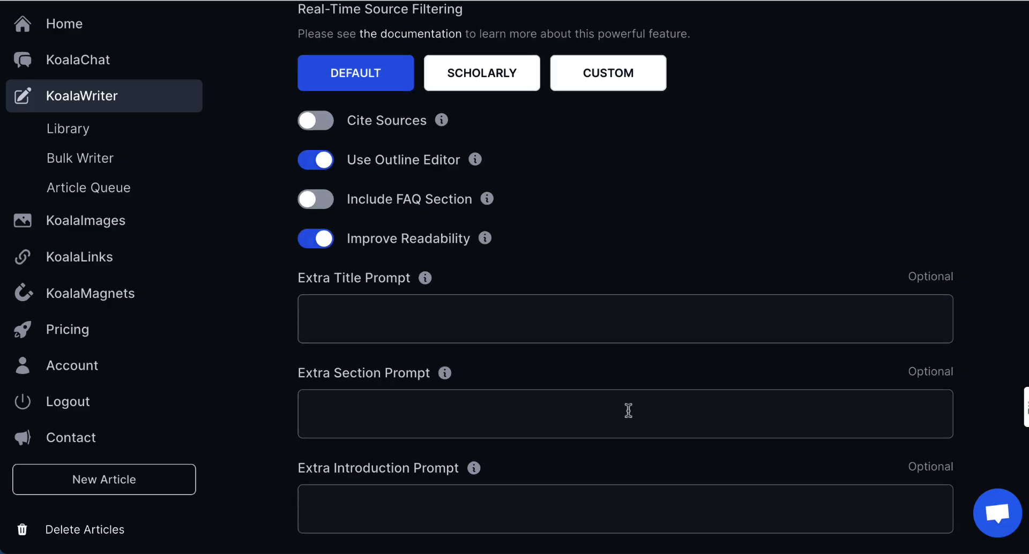
pyautogui.scroll(-2, 628, 410)
pyautogui.scroll(1, 628, 410)
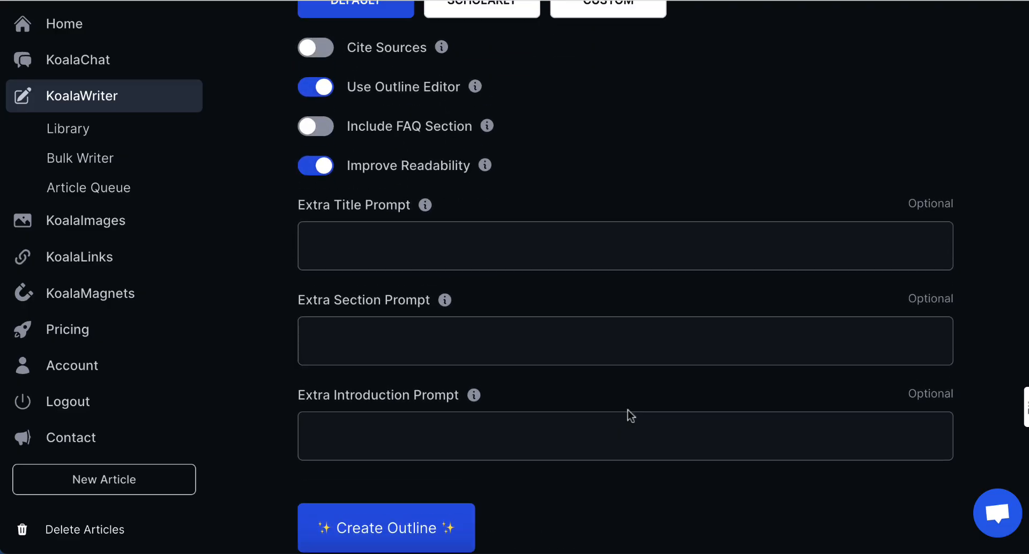
pyautogui.scroll(-1, 628, 410)
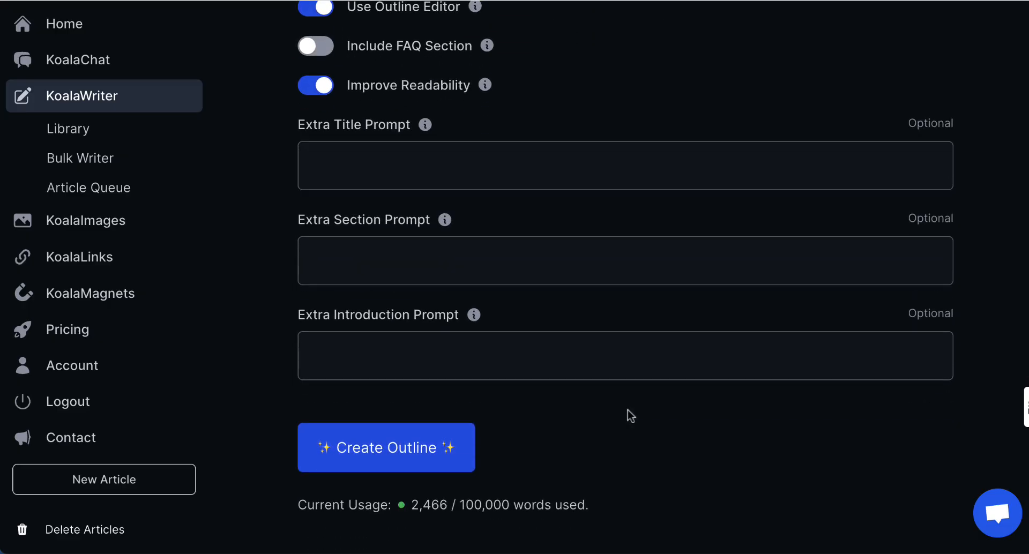
pyautogui.click(396, 452)
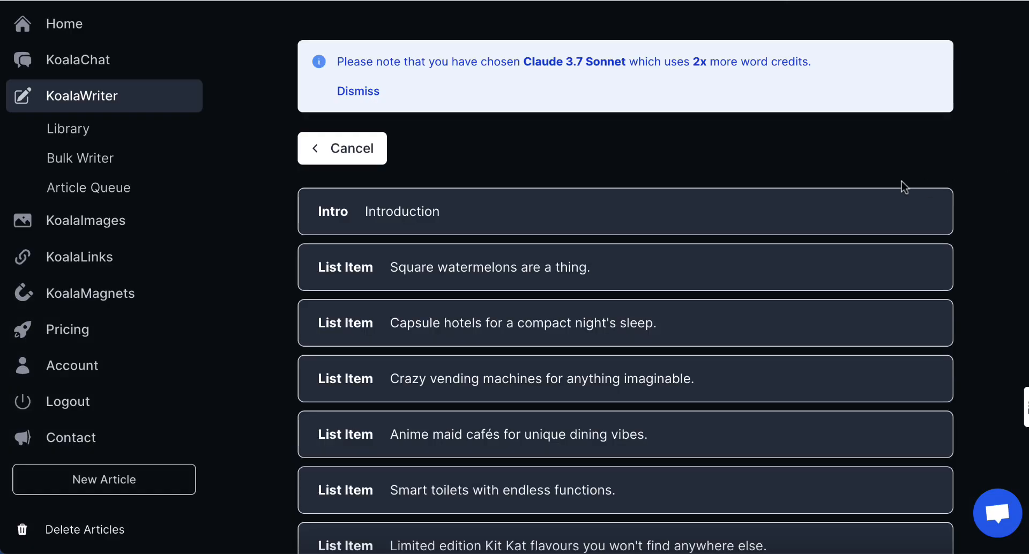
# Scroll through the outline items, from square watermelons down to onsen bathing, and back up.
pyautogui.scroll(-6, 978, 265)
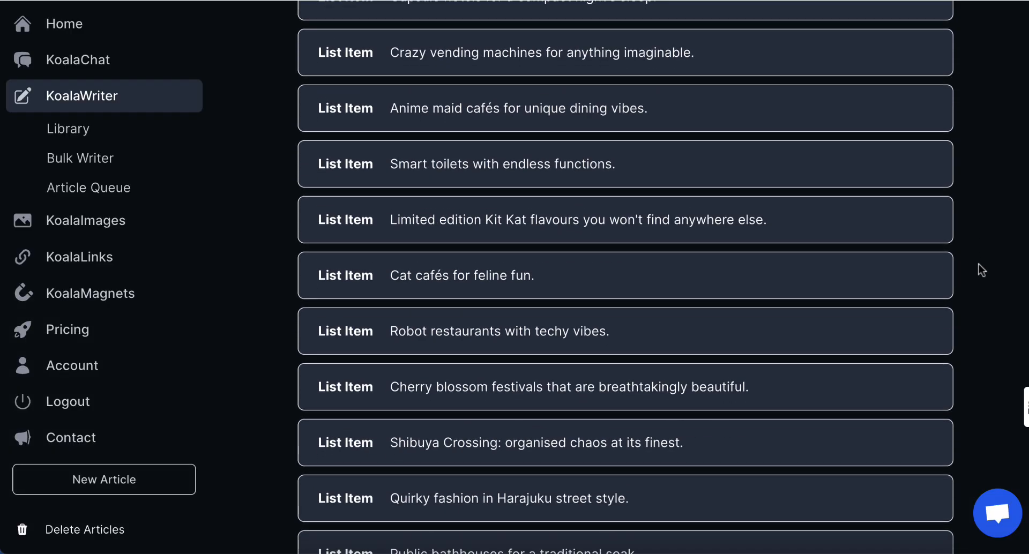
pyautogui.scroll(-5, 980, 270)
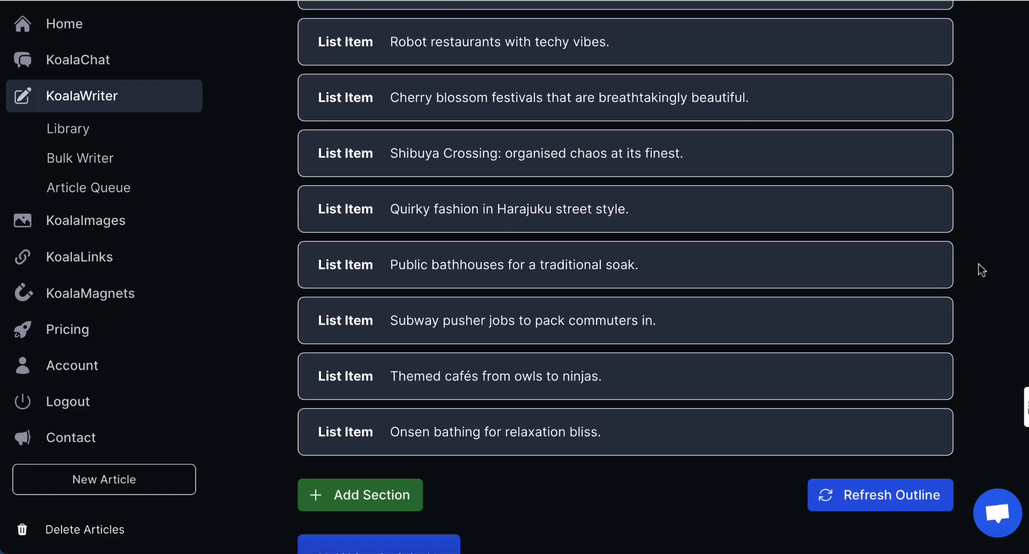
pyautogui.scroll(11, 978, 264)
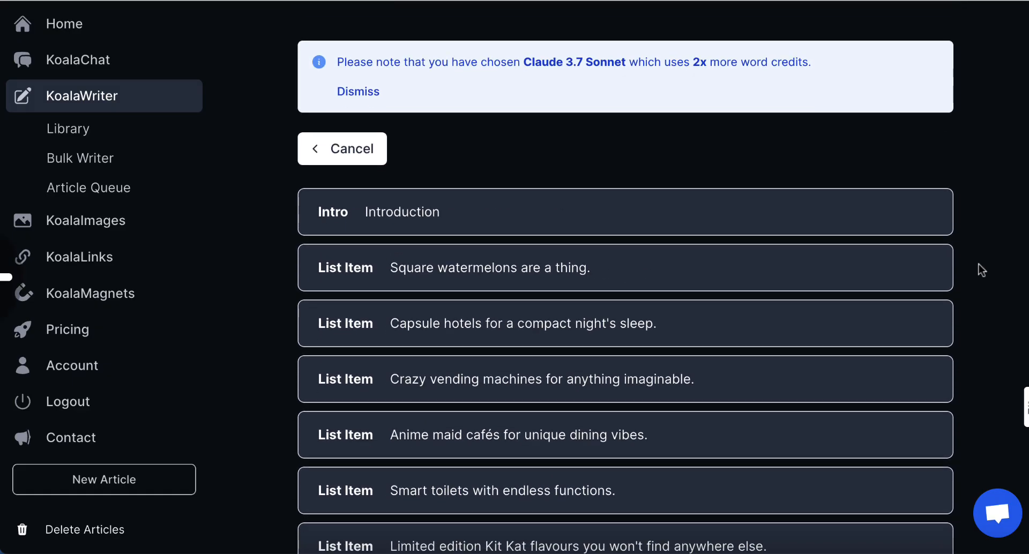
pyautogui.scroll(-1, 978, 265)
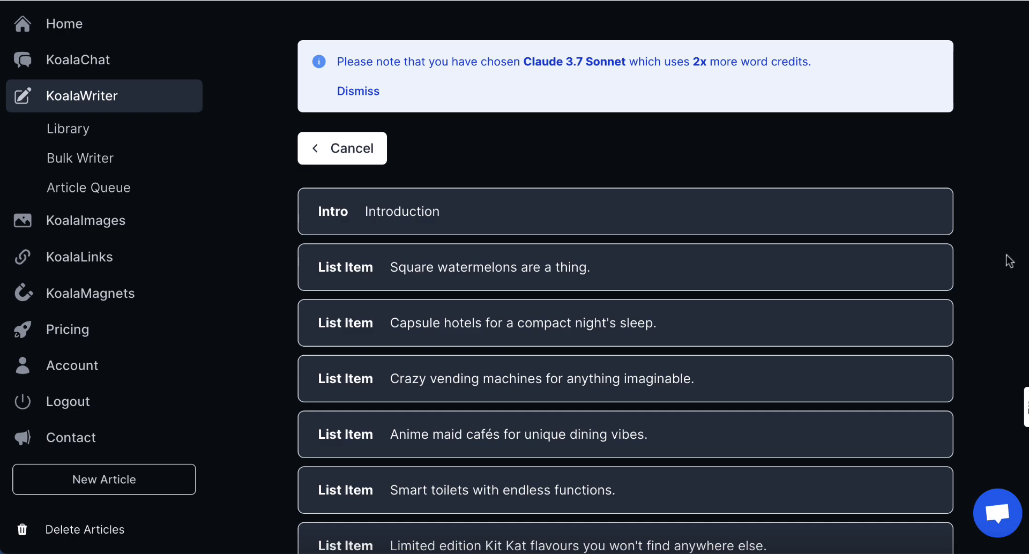
pyautogui.scroll(-9, 1009, 261)
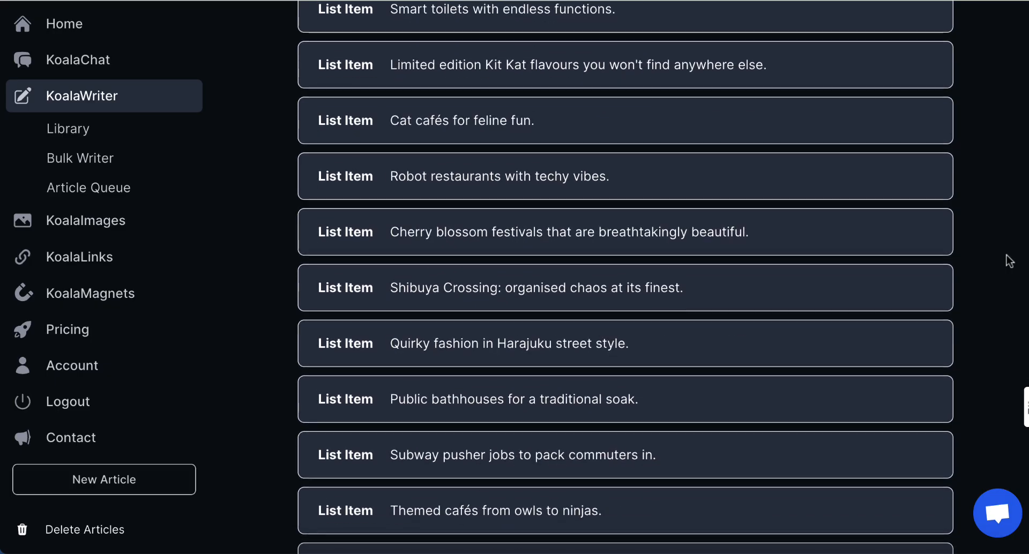
pyautogui.scroll(-4, 1010, 261)
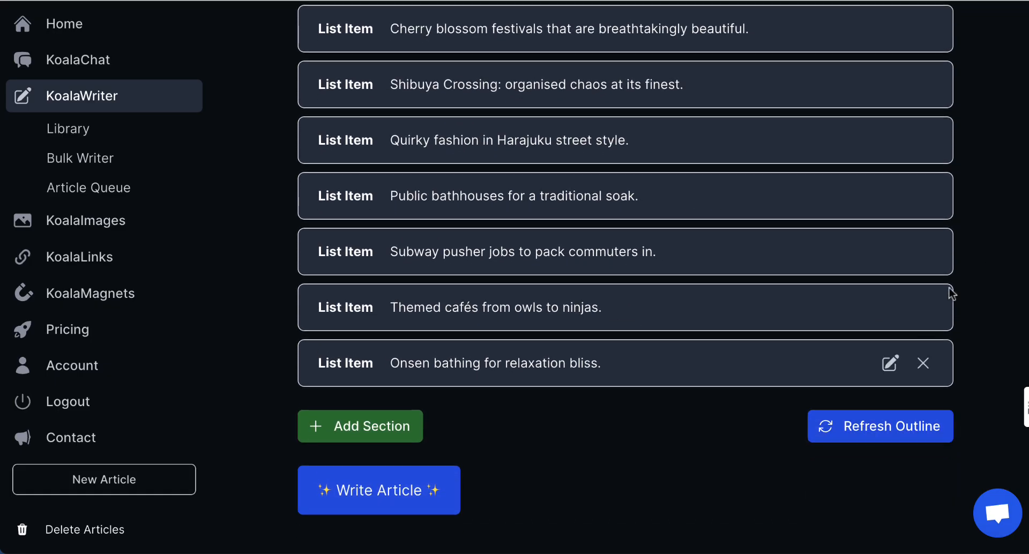
pyautogui.scroll(3, 910, 274)
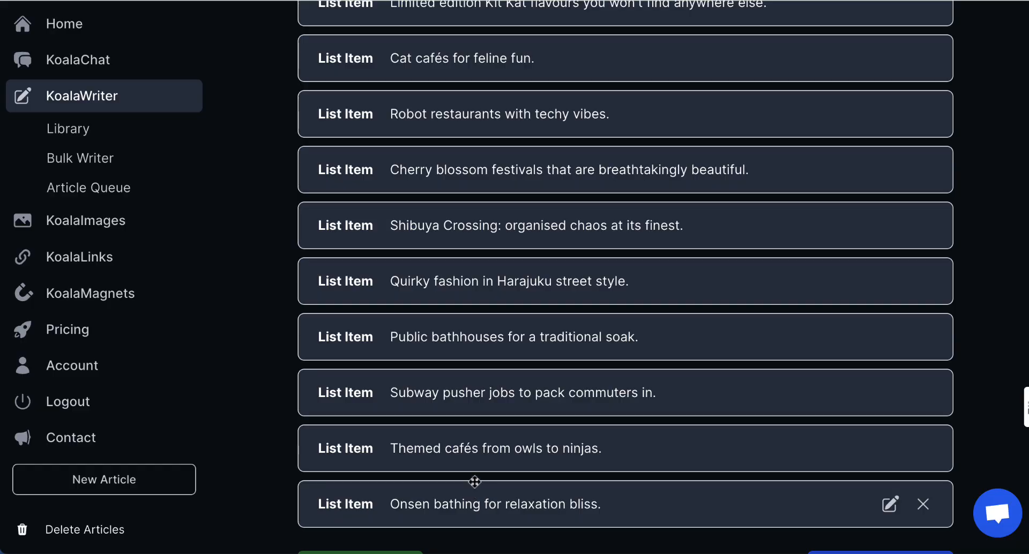
pyautogui.scroll(2, 467, 338)
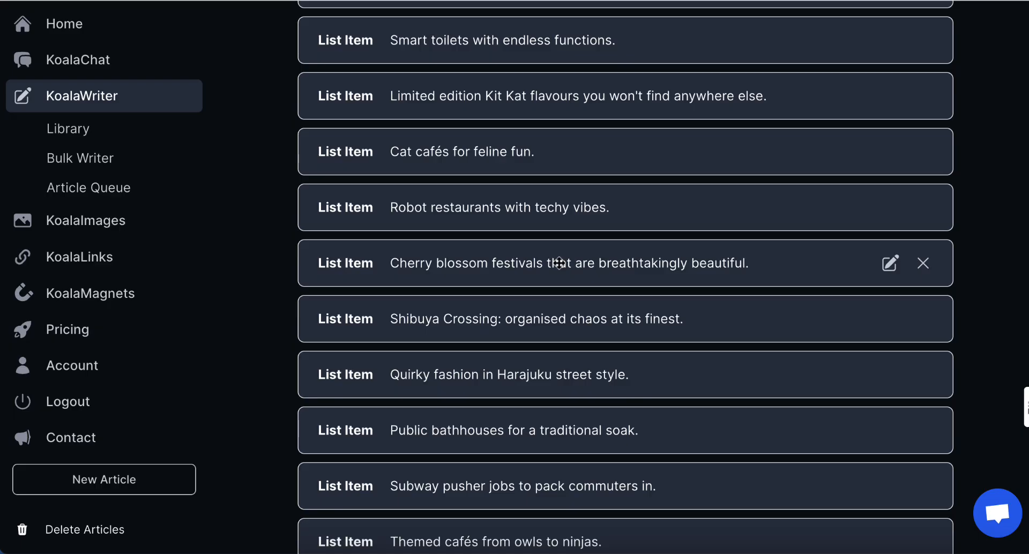
# Rename the cherry blossom item to 'Love Hotels', then view the reworked outline.
pyautogui.click(891, 268)
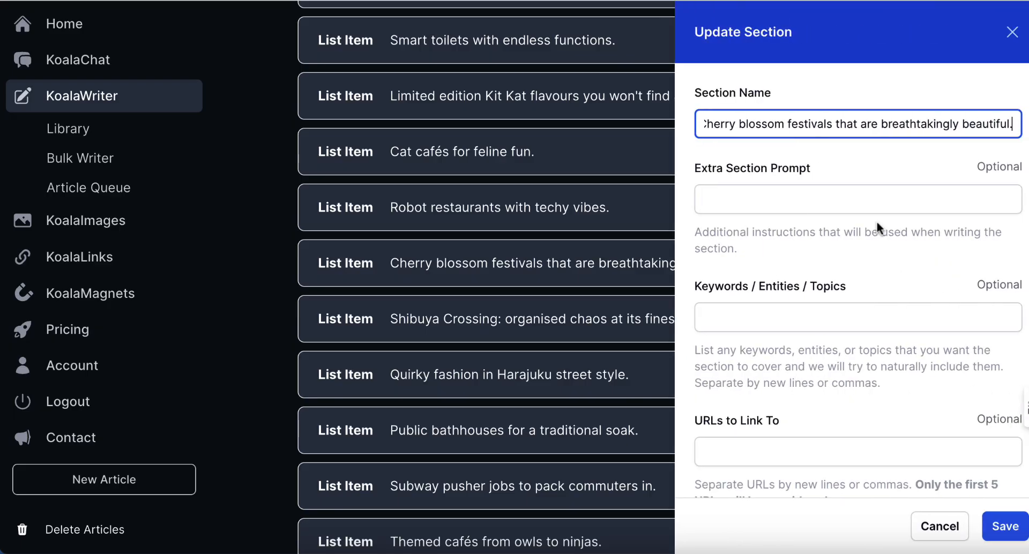
pyautogui.tripleClick(843, 127)
pyautogui.press('BackSpace')
pyautogui.write('Love Hotels')
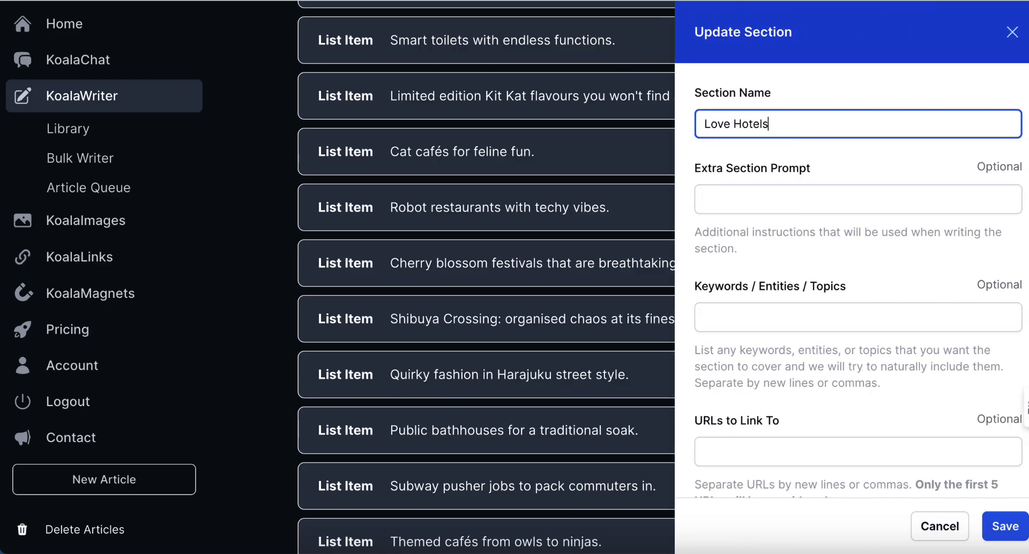
pyautogui.click(1001, 528)
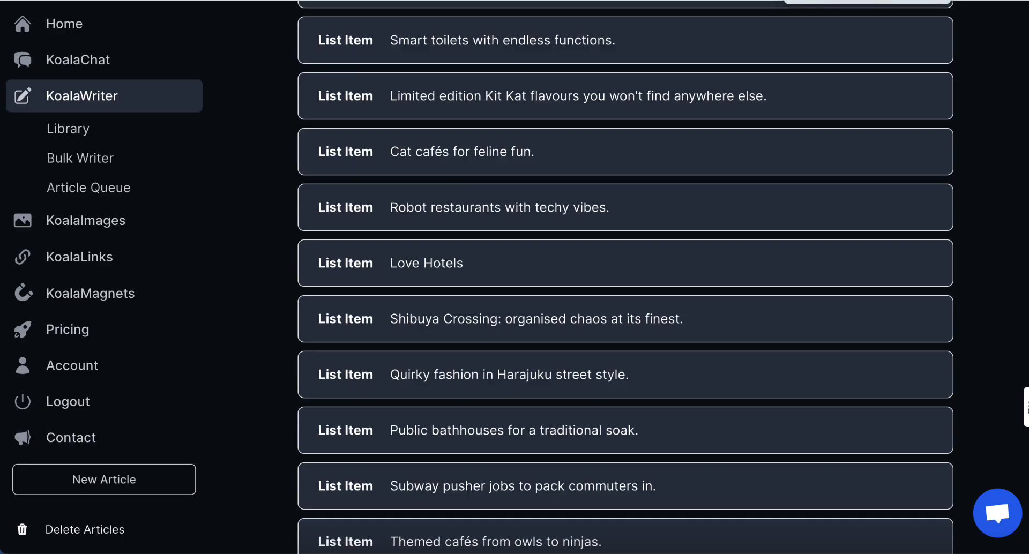
pyautogui.click(825, 1)
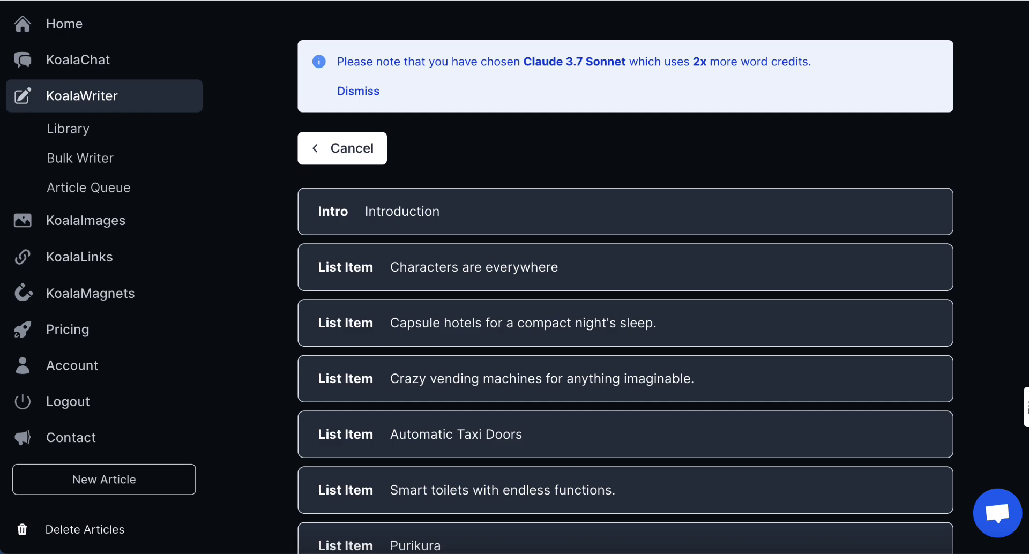
pyautogui.scroll(-10, 626, 277)
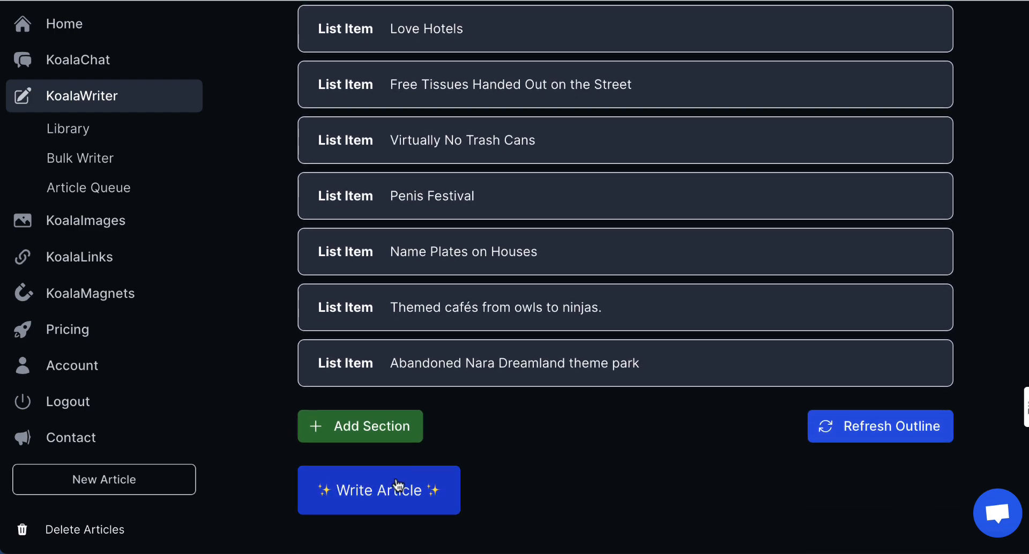
# Generate the full article '15 Crazy Things in Japan That Will Blow Your Mind' and skim it.
pyautogui.click(397, 485)
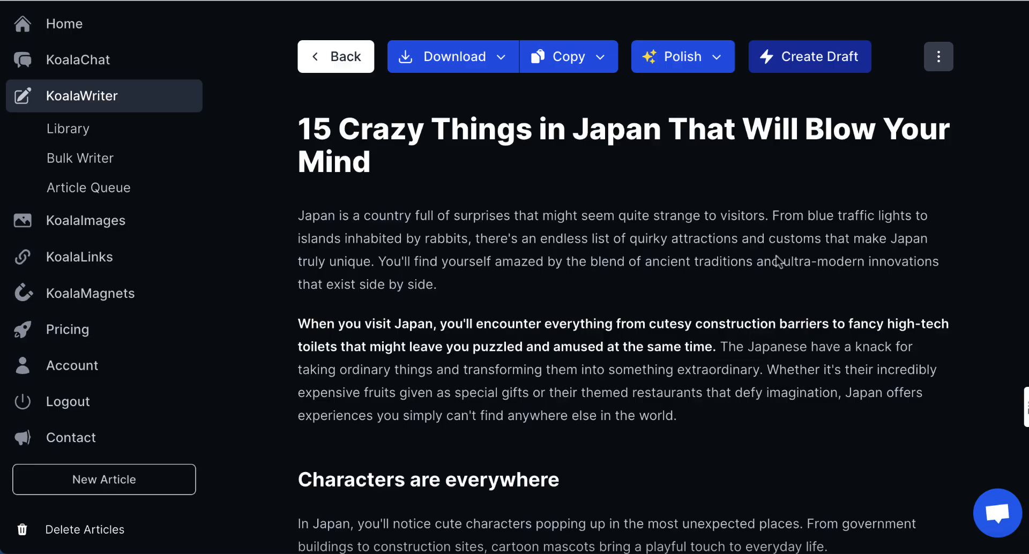
pyautogui.scroll(-15, 739, 363)
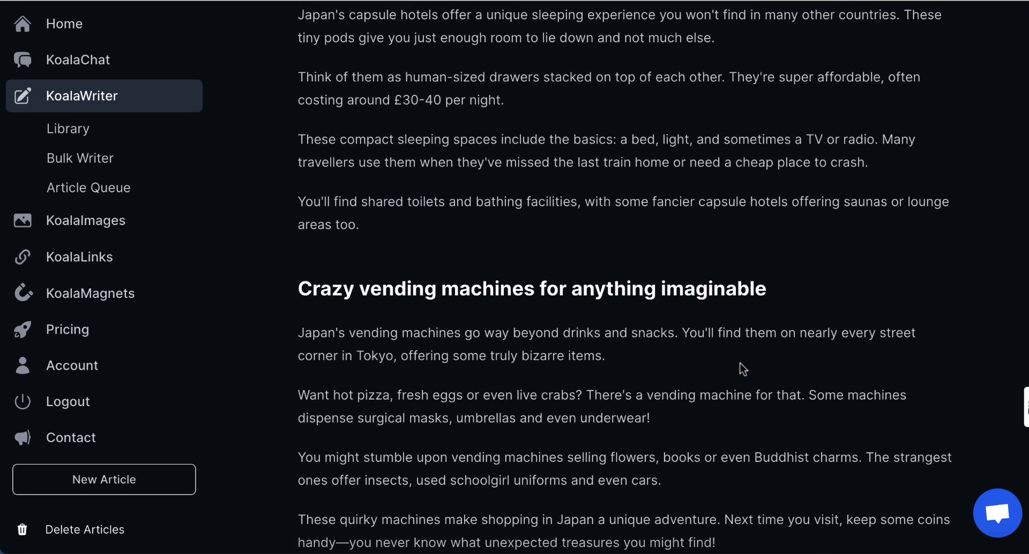
pyautogui.scroll(-4, 742, 369)
pyautogui.scroll(20, 740, 368)
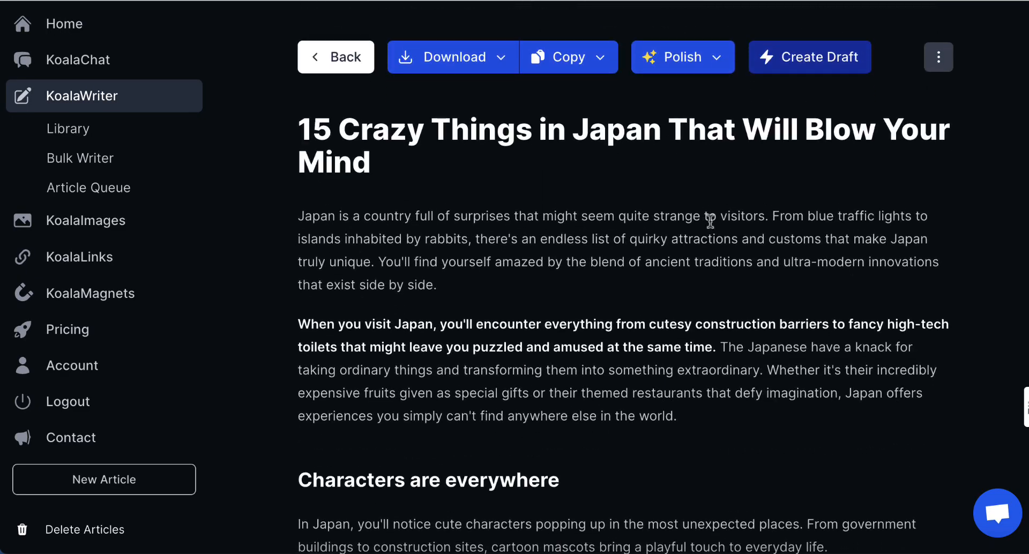
# Polish the article and copy the polished version as HTML.
pyautogui.click(691, 58)
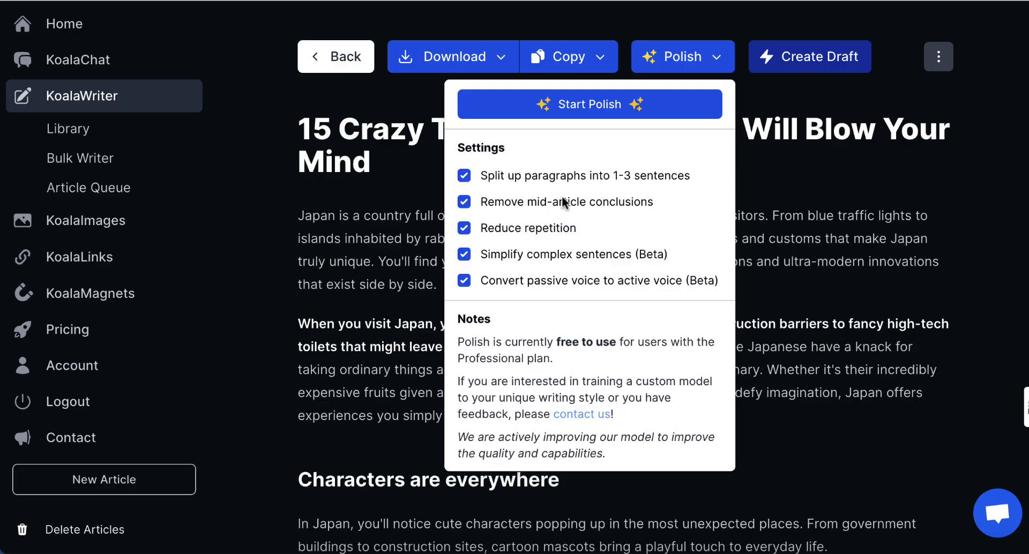
pyautogui.click(599, 113)
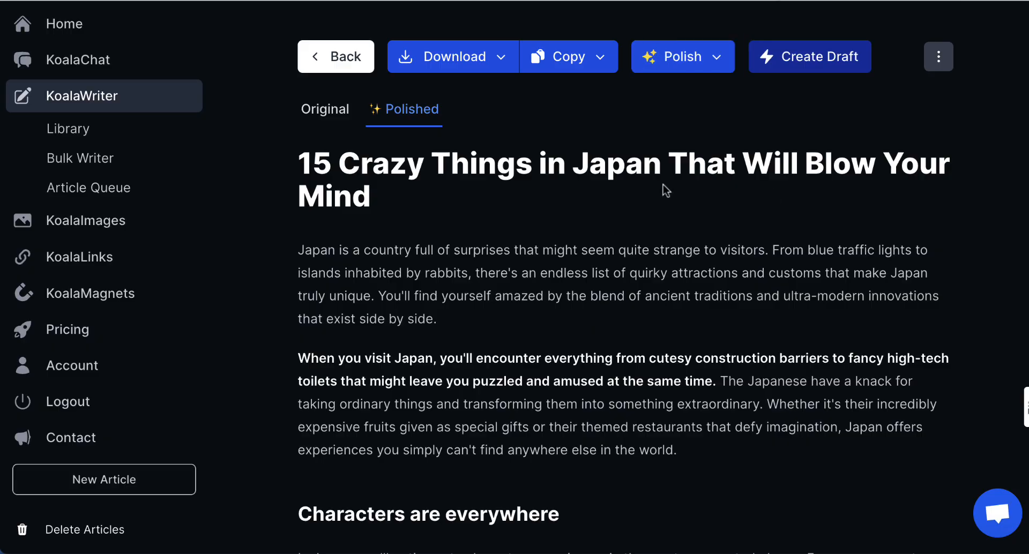
pyautogui.click(601, 66)
pyautogui.click(544, 113)
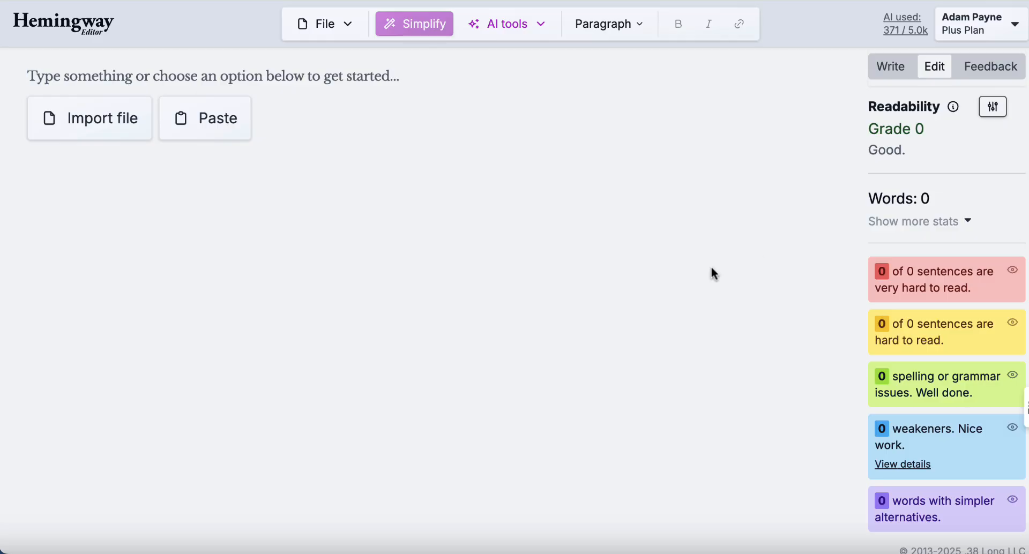
# Paste the polished article into Hemingway, which scores it Grade 8 over 1,776 words.
pyautogui.hotkey('ctrl', 'v')
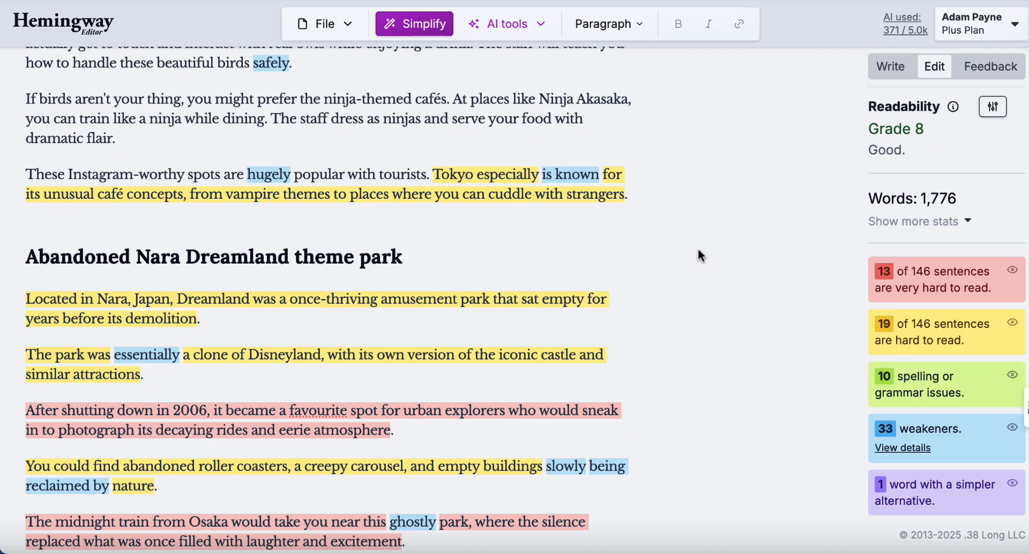
pyautogui.scroll(20, 697, 248)
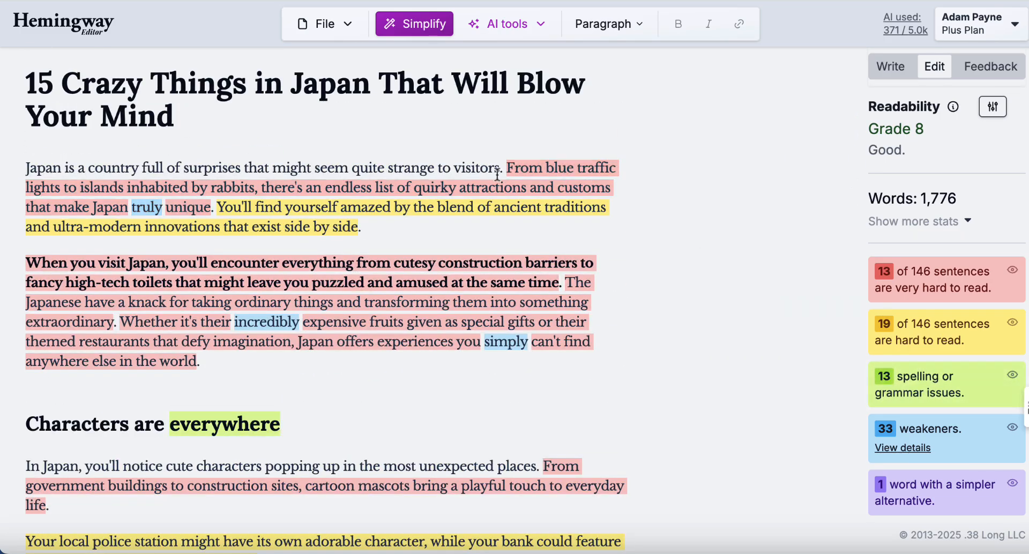
# Accept an AI simplification of the long opening sentence and delete the redundant traffic lights sentence.
pyautogui.click(540, 181)
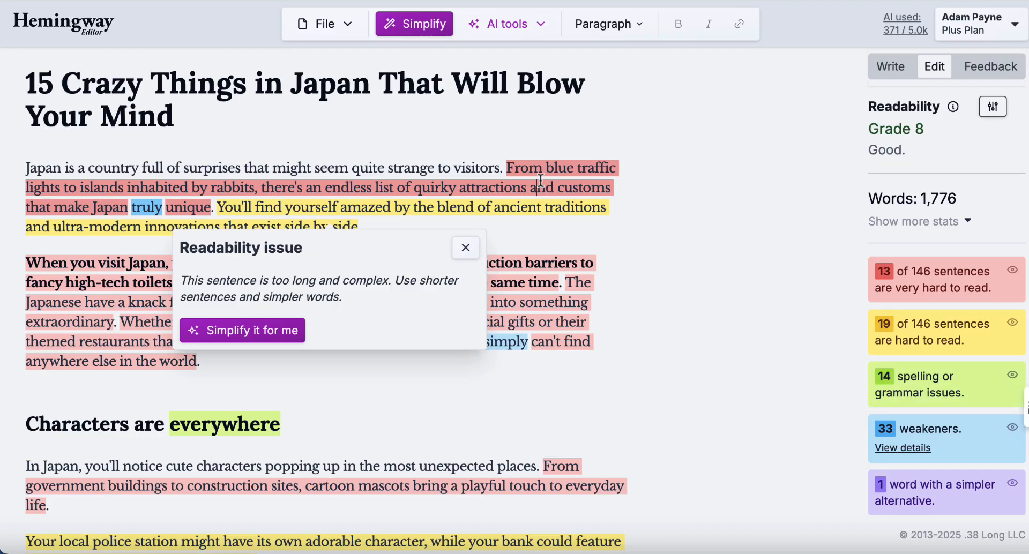
pyautogui.click(228, 329)
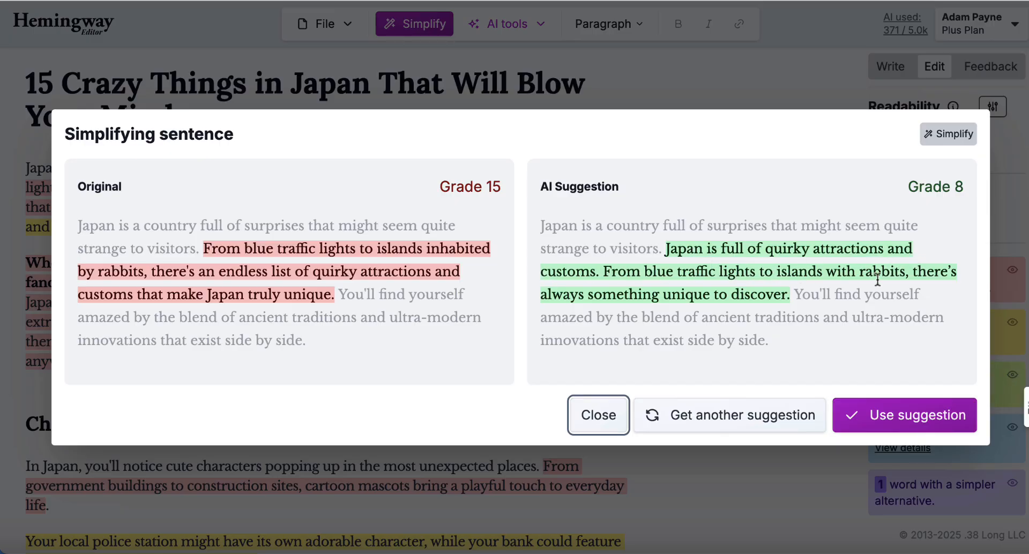
pyautogui.click(893, 418)
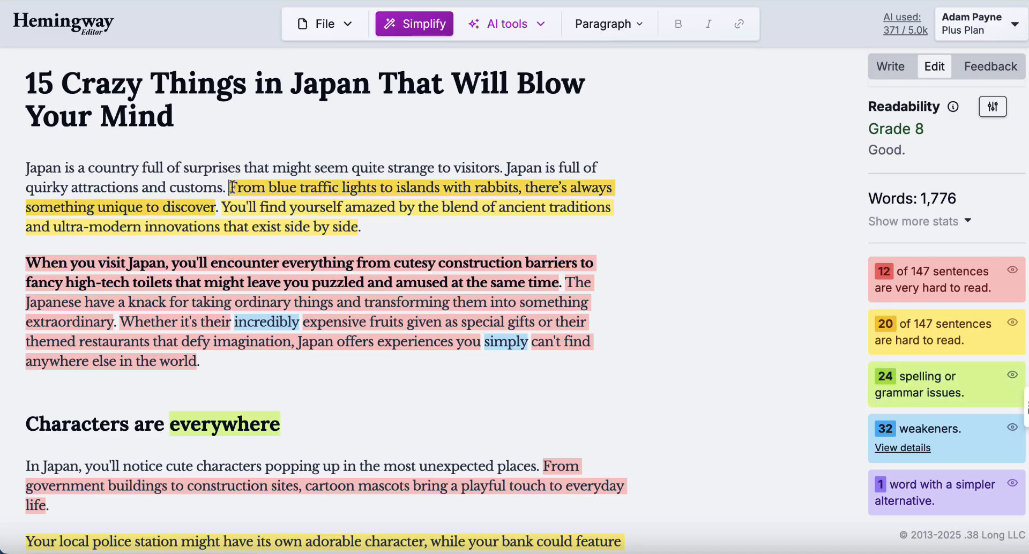
pyautogui.moveTo(229, 187); pyautogui.dragTo(216, 201)
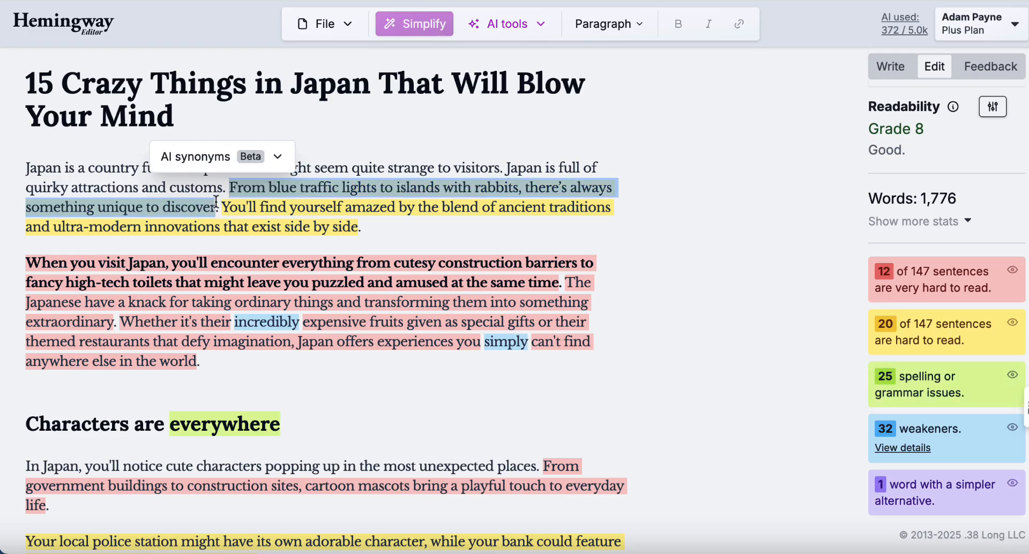
pyautogui.press('BackSpace')
pyautogui.press('BackSpace')
pyautogui.press('BackSpace')
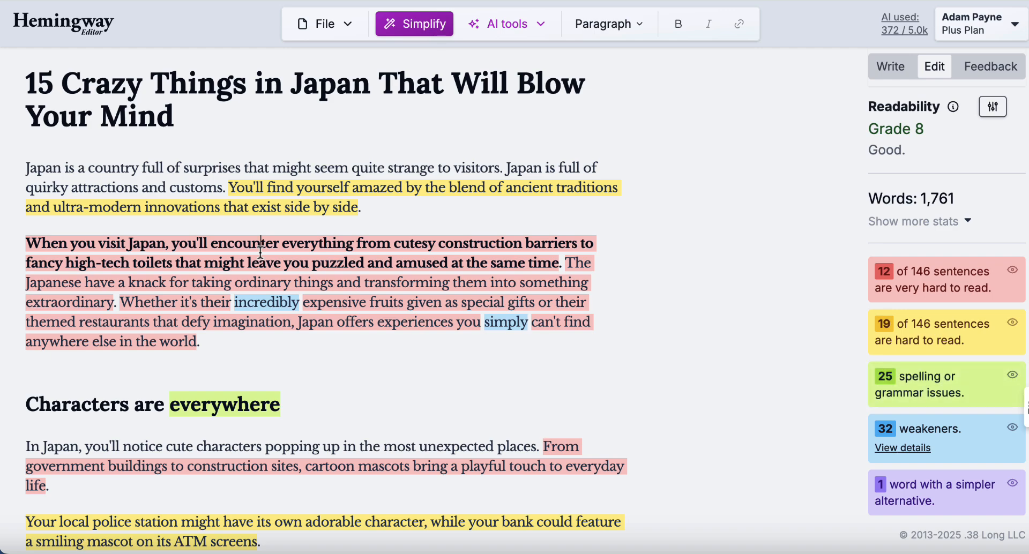
# Accept simpler rewrites of the expensive fruits, 'Japanese have a knack' and 'When you visit Japan' sentences.
pyautogui.click(373, 321)
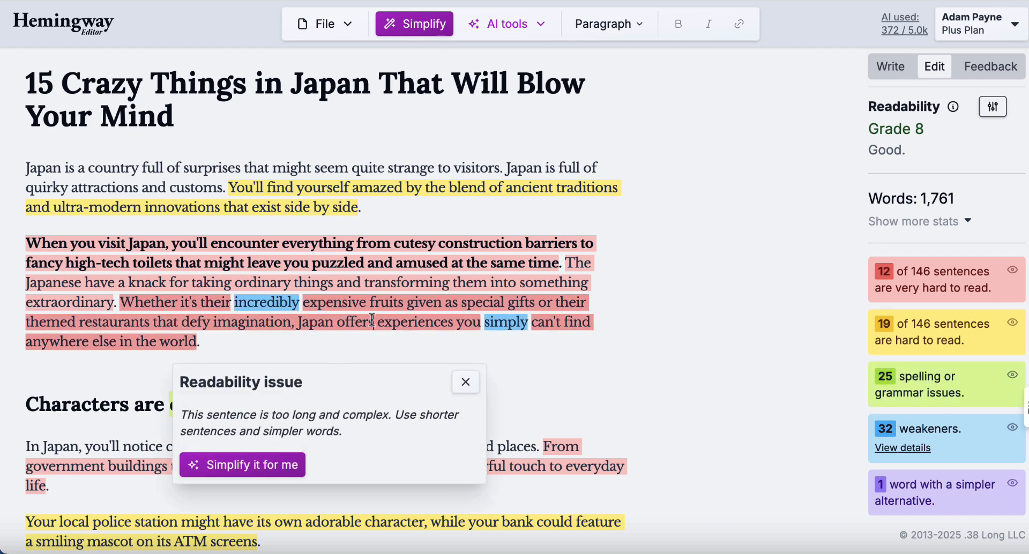
pyautogui.click(262, 464)
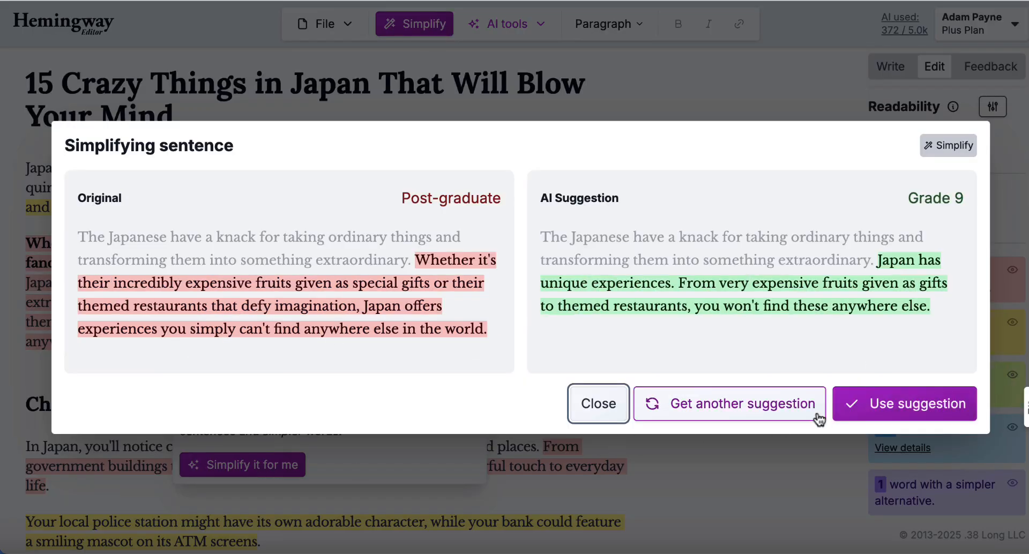
pyautogui.click(857, 403)
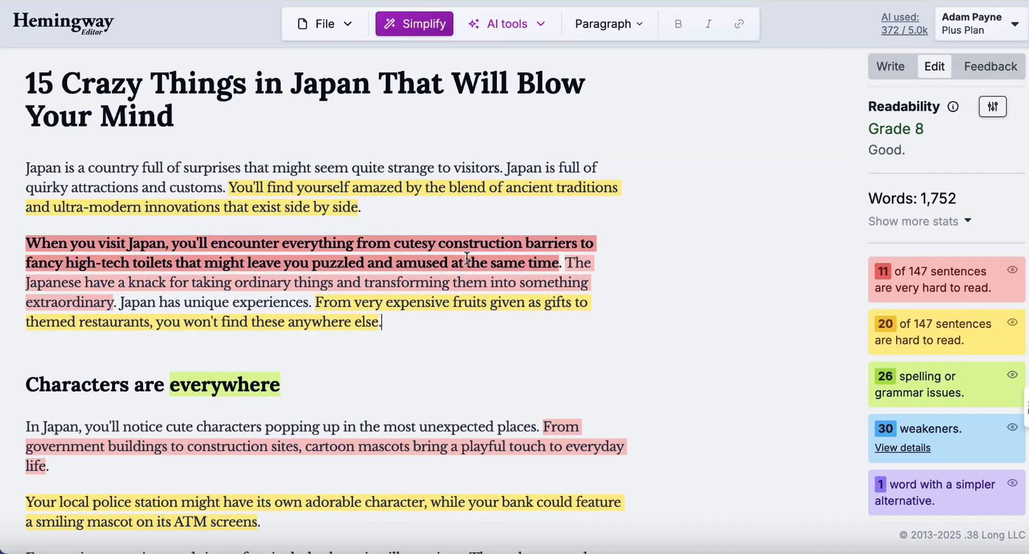
pyautogui.click(431, 283)
pyautogui.click(268, 428)
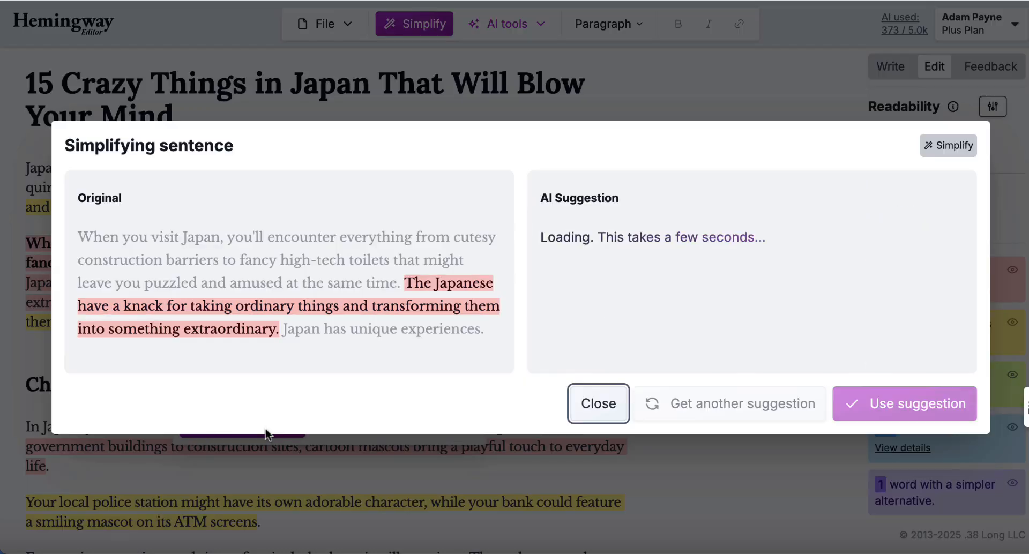
pyautogui.click(890, 417)
pyautogui.click(499, 254)
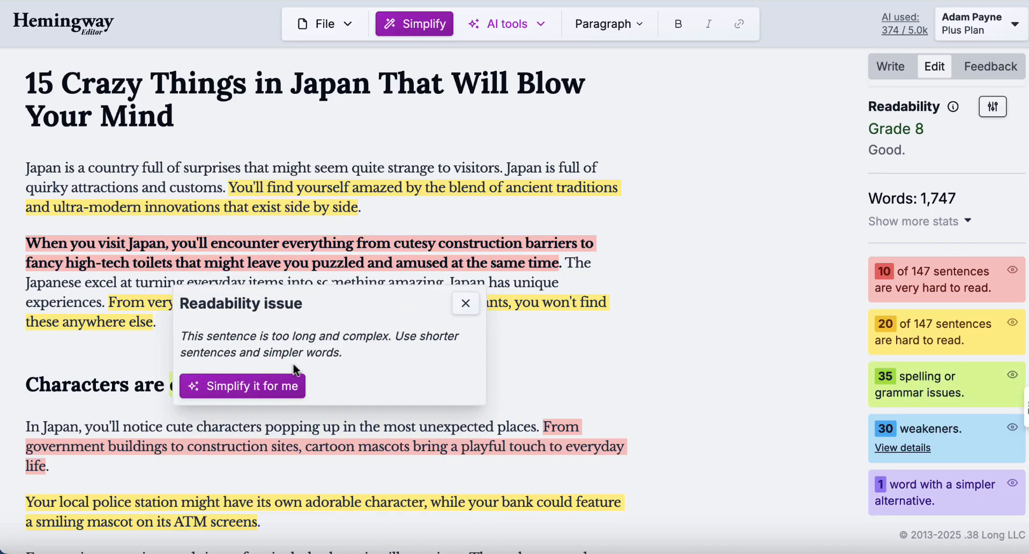
pyautogui.click(294, 381)
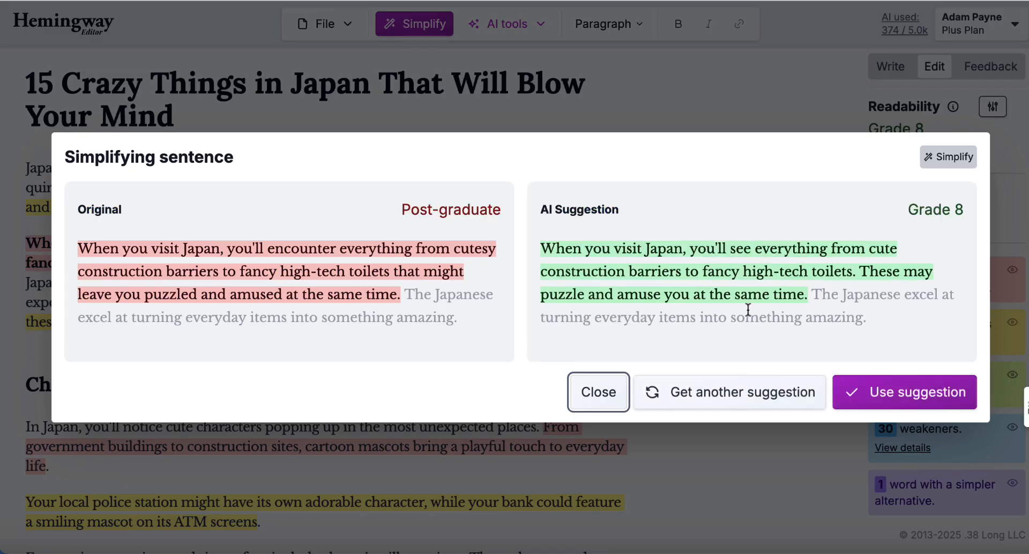
pyautogui.click(904, 390)
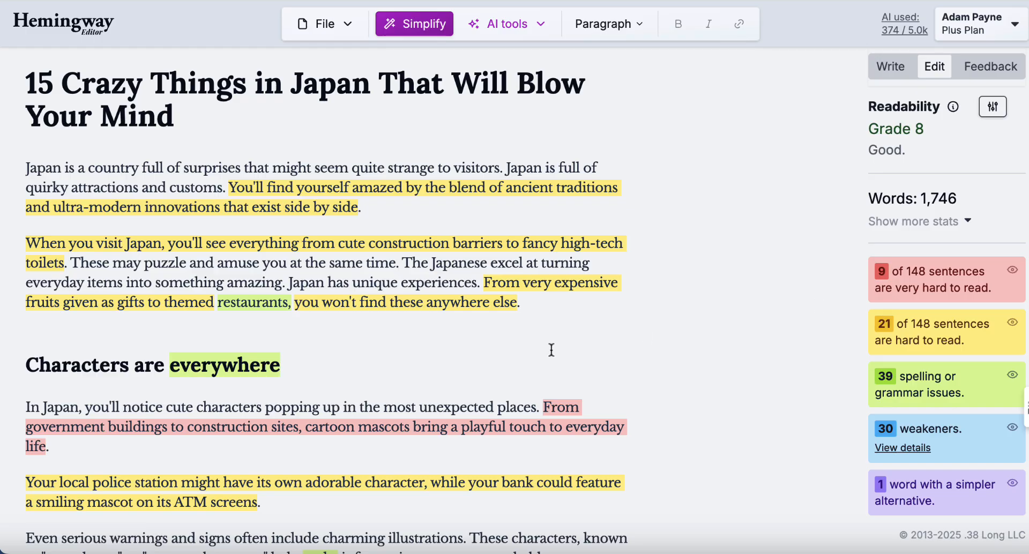
# Accept the AI-simplified version of the cartoon mascots sentence.
pyautogui.click(569, 430)
pyautogui.click(273, 376)
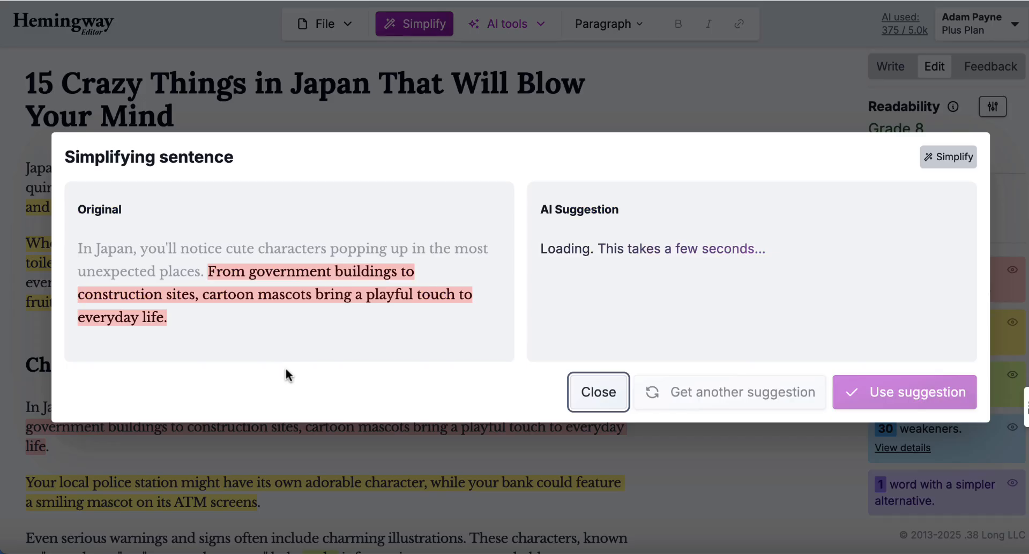
pyautogui.click(900, 395)
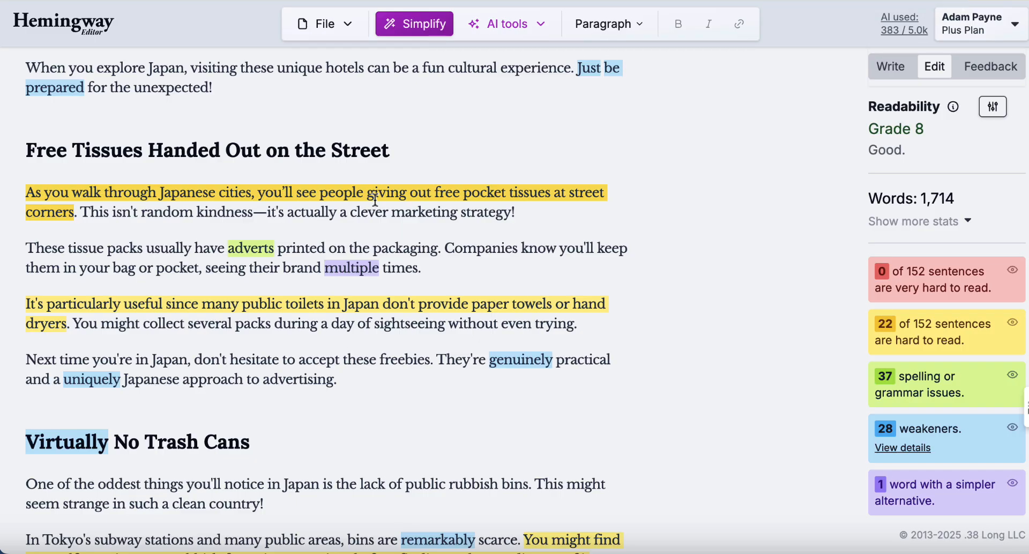
# Replace the em dash in 'kindness—it's' with a comma.
pyautogui.click(265, 213)
pyautogui.press('BackSpace')
pyautogui.write(',')
pyautogui.scroll(-6, 267, 219)
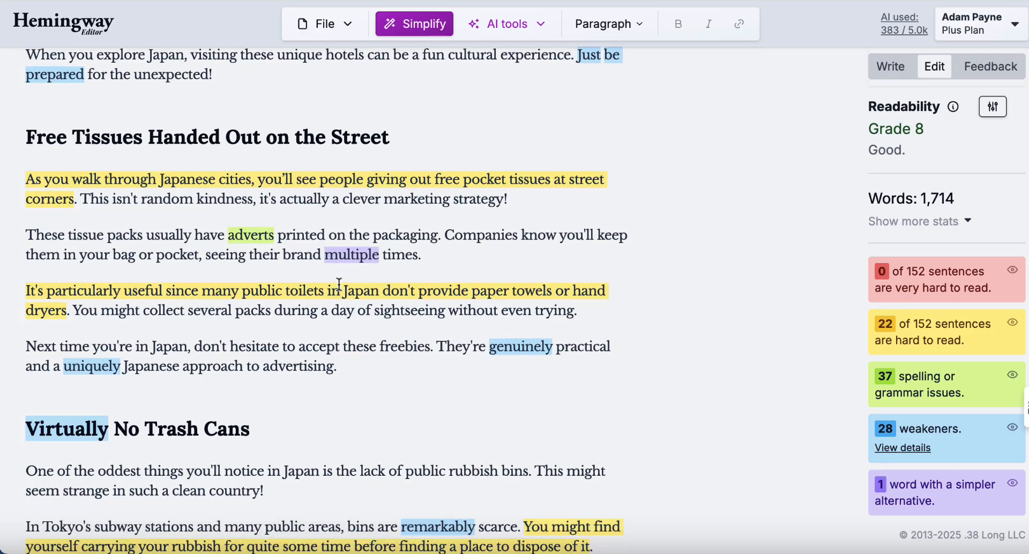
pyautogui.scroll(-7, 267, 193)
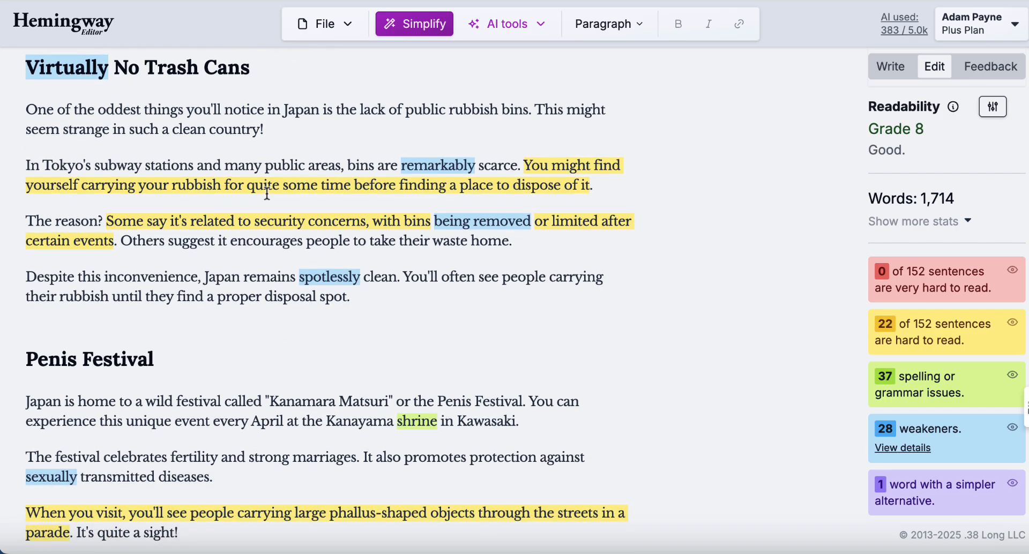
pyautogui.scroll(-4, 266, 193)
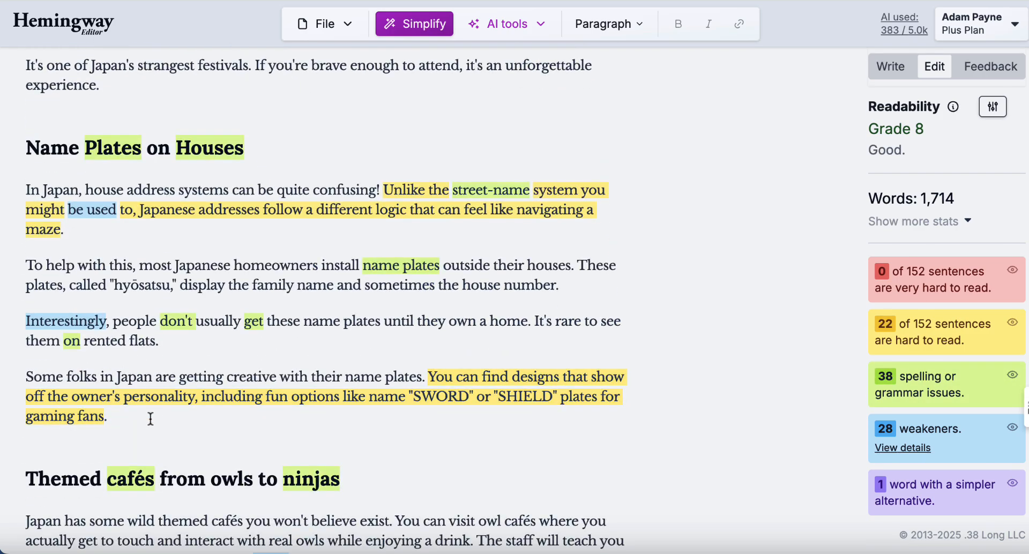
pyautogui.click(127, 416)
pyautogui.moveTo(493, 412); pyautogui.dragTo(21, 377)
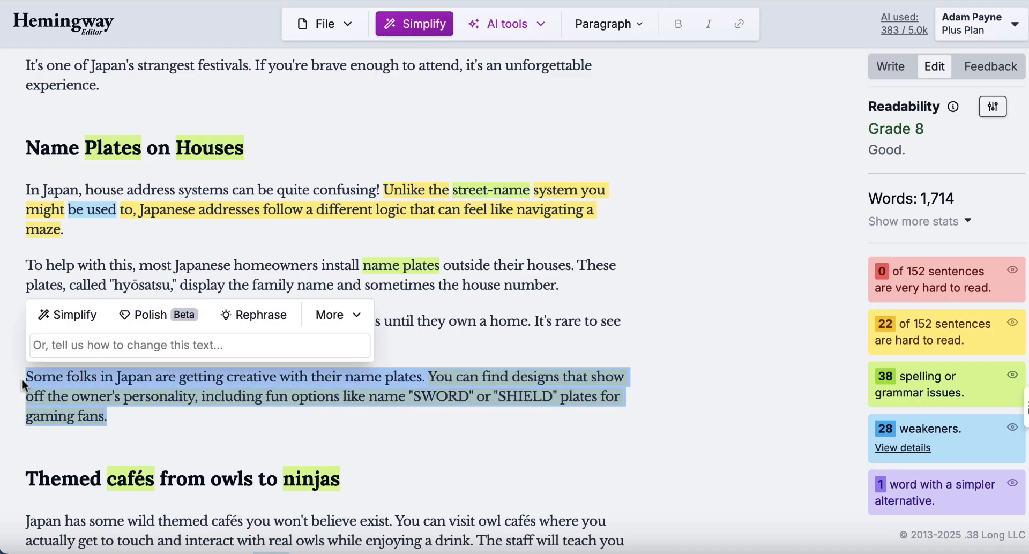
pyautogui.press('BackSpace')
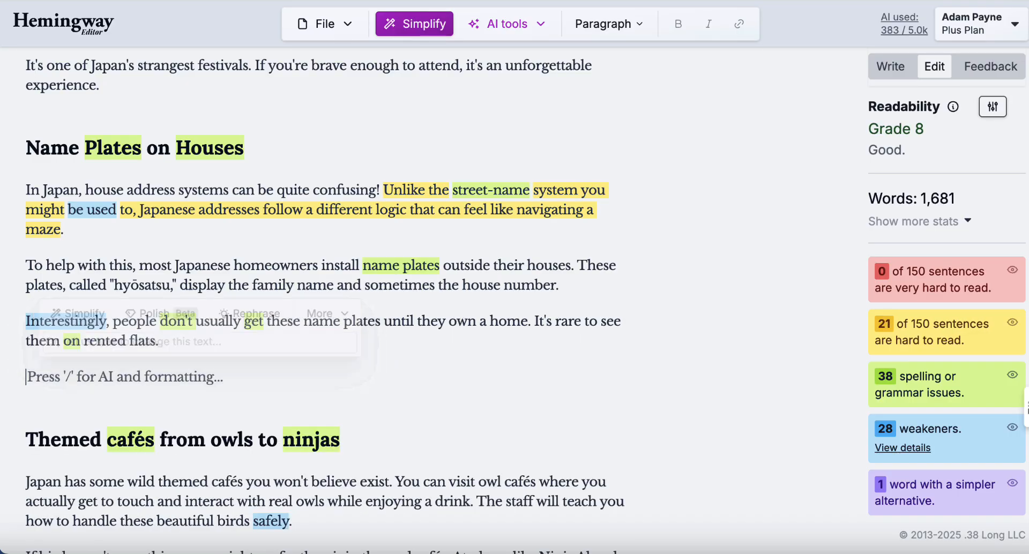
pyautogui.press('BackSpace')
pyautogui.scroll(-9, 198, 362)
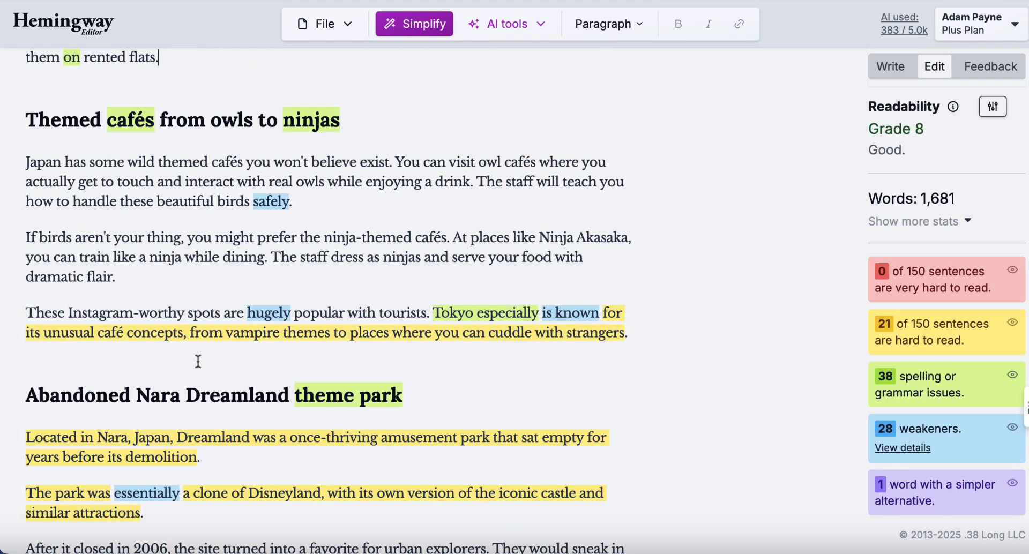
pyautogui.scroll(2, 198, 362)
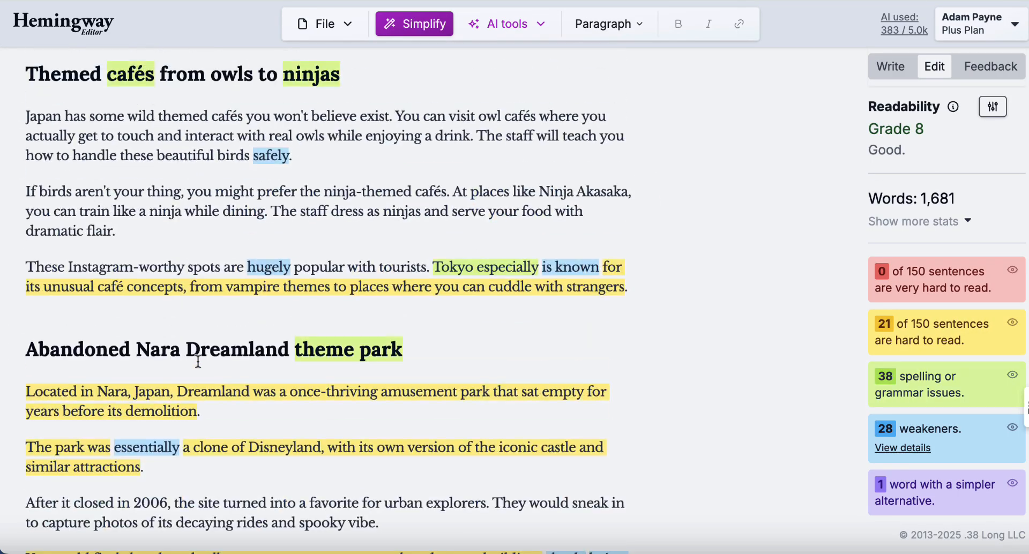
pyautogui.scroll(-2, 198, 362)
pyautogui.scroll(10, 198, 361)
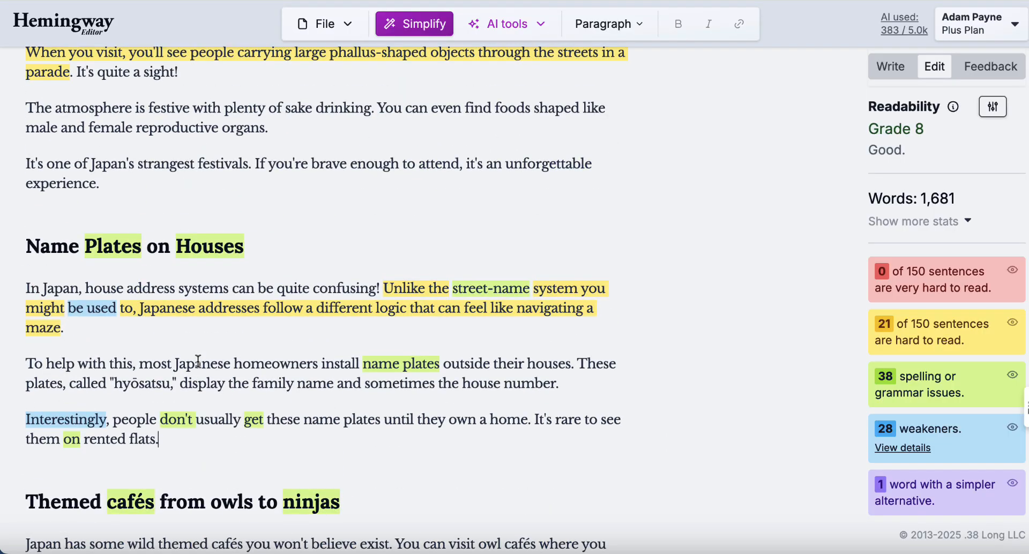
pyautogui.scroll(3, 197, 361)
pyautogui.scroll(-3, 198, 361)
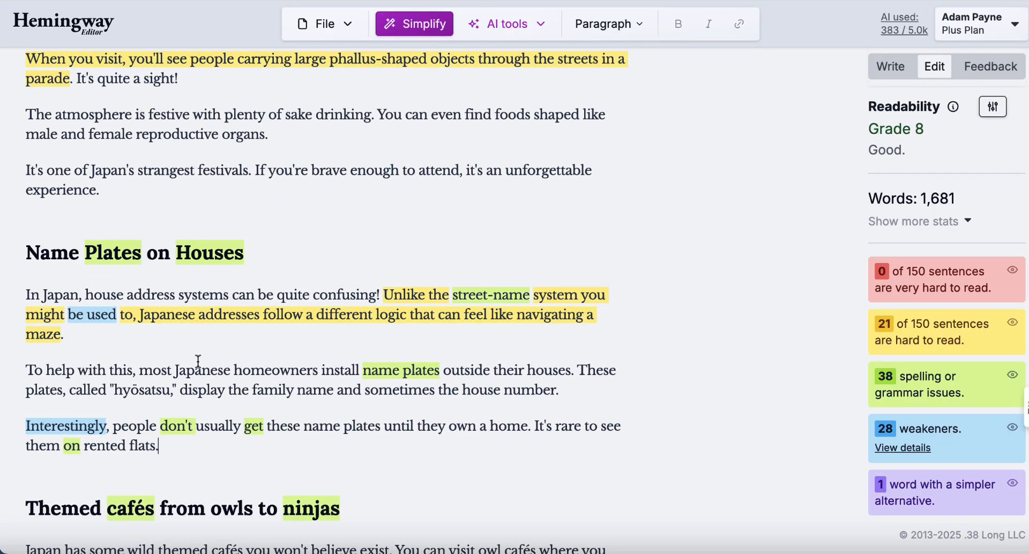
pyautogui.scroll(14, 198, 361)
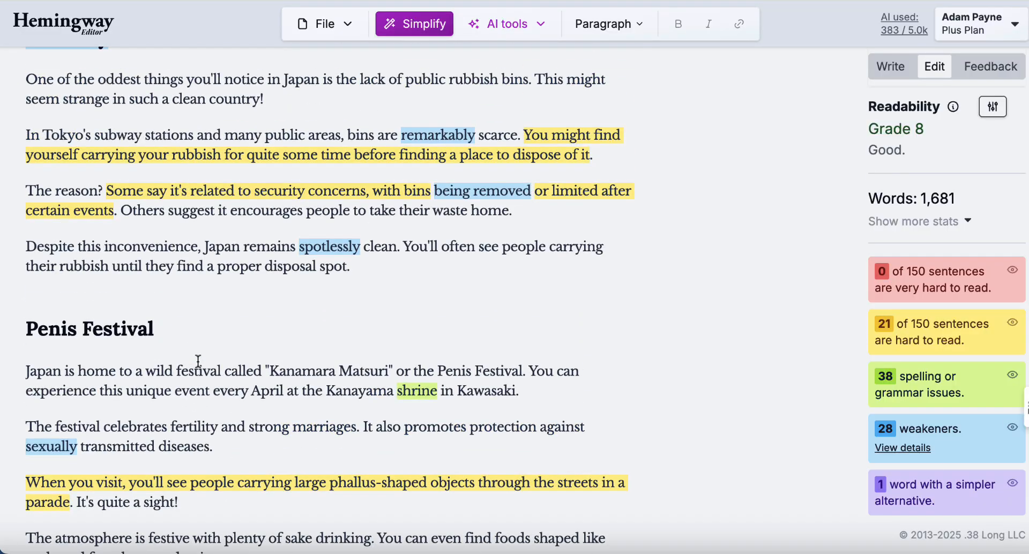
pyautogui.scroll(11, 198, 361)
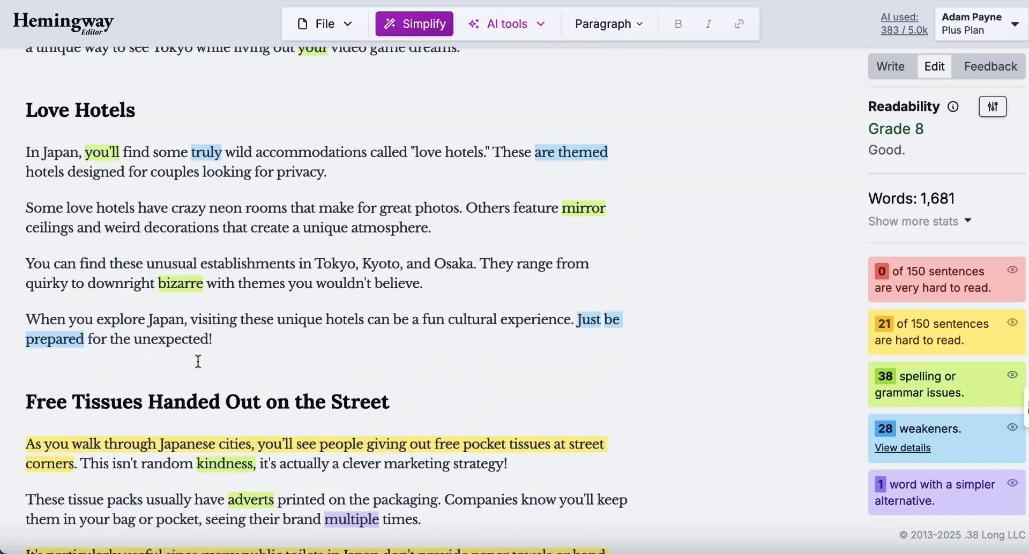
pyautogui.scroll(7, 198, 362)
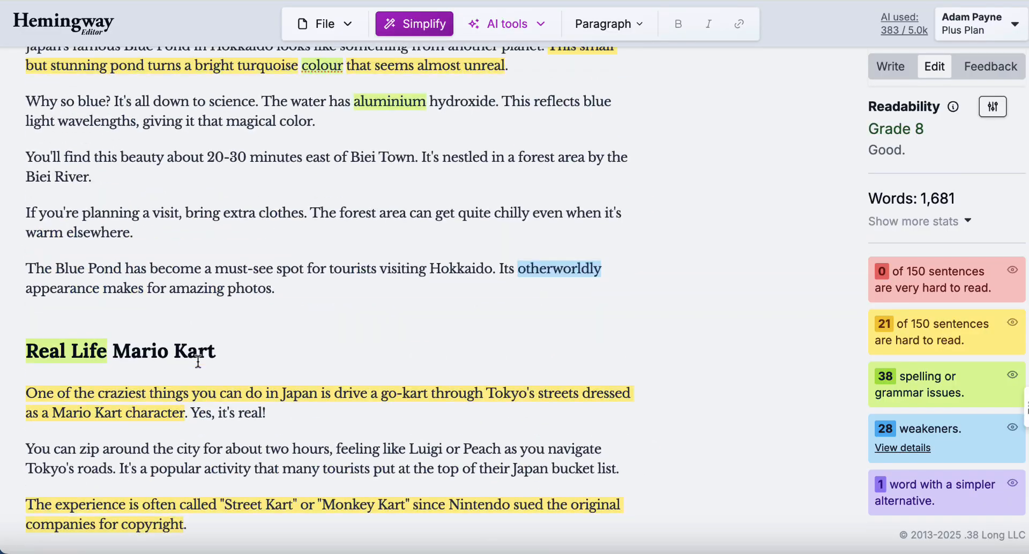
pyautogui.scroll(9, 198, 361)
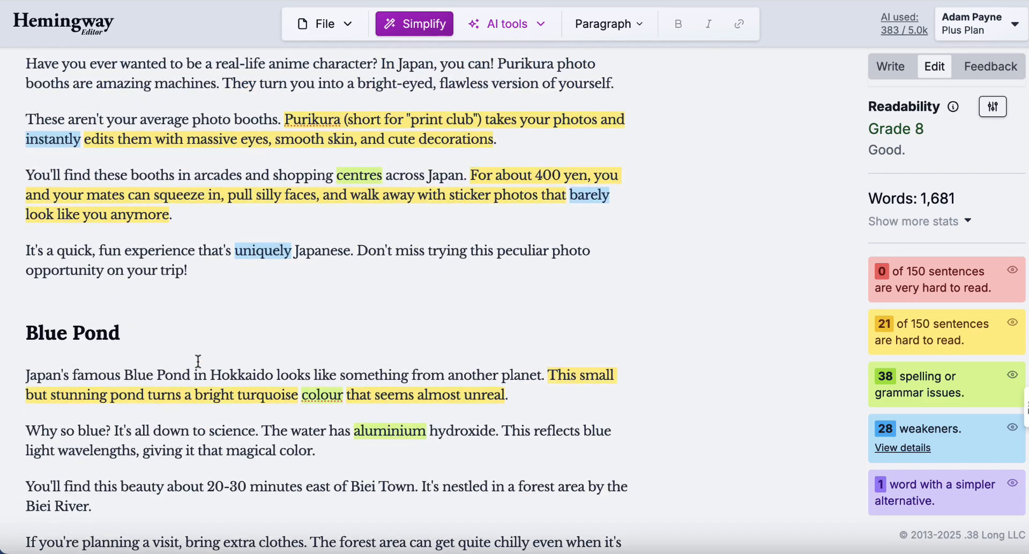
pyautogui.scroll(3, 198, 361)
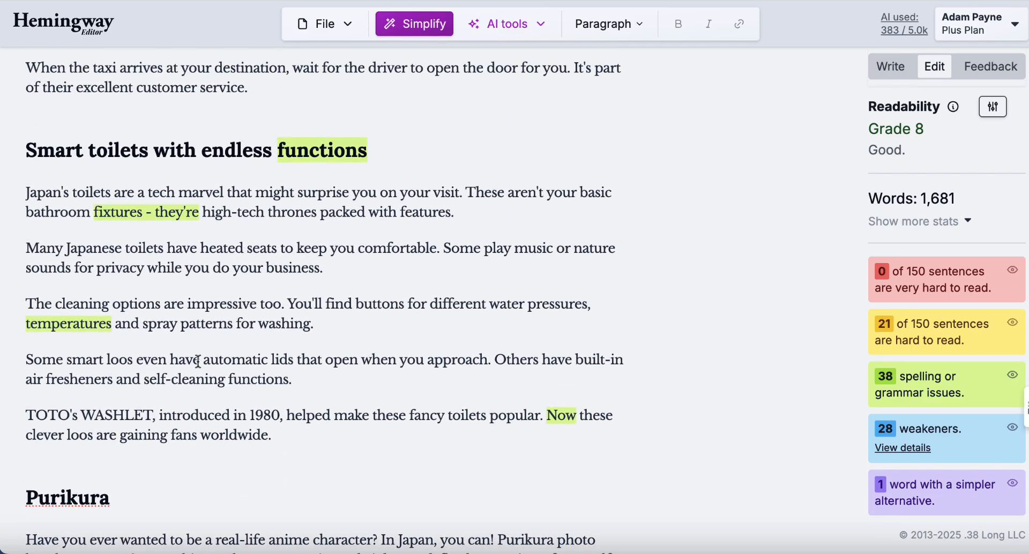
pyautogui.scroll(9, 198, 362)
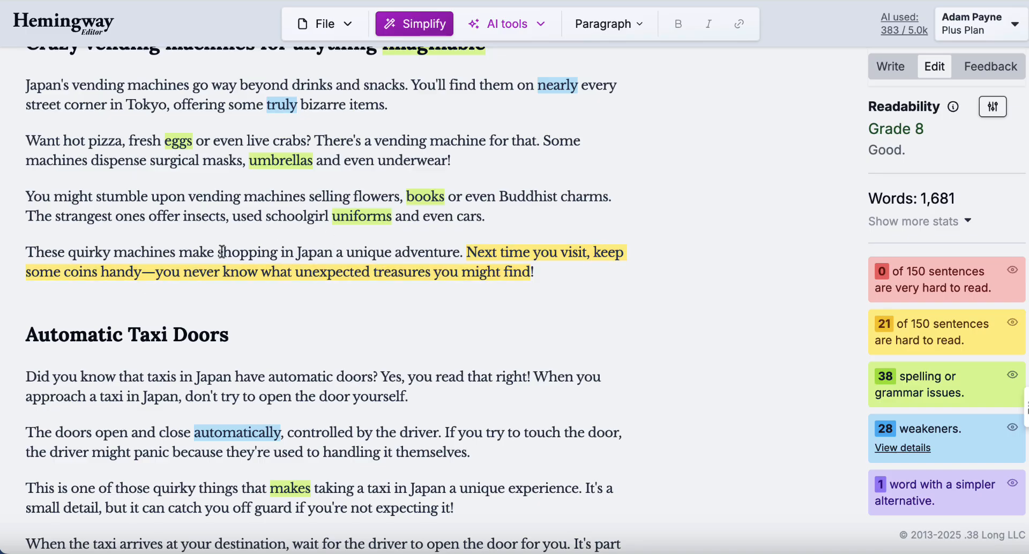
# Replace the em dash after 'handy' with a period and start 'You never know…' as a new capitalized paragraph.
pyautogui.click(154, 279)
pyautogui.press('BackSpace')
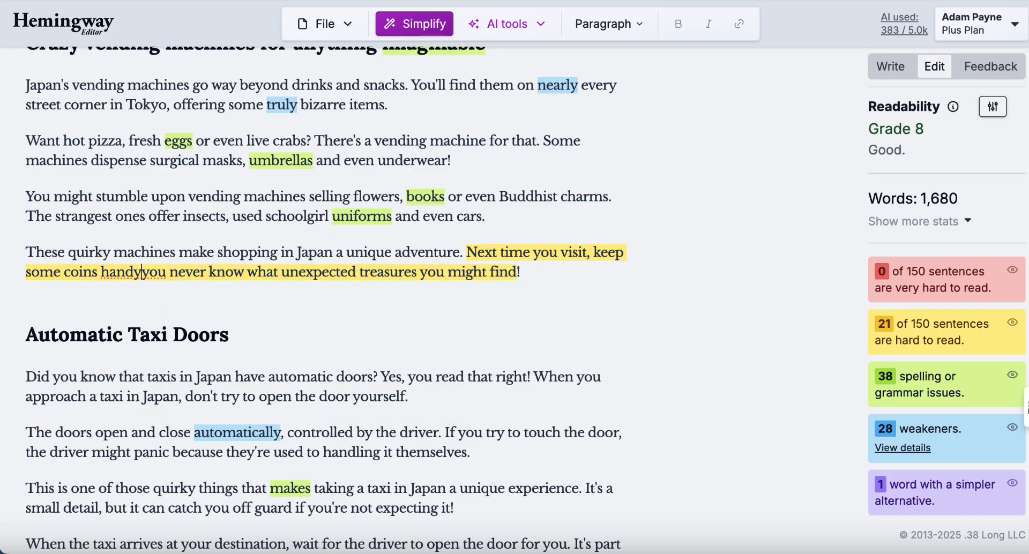
pyautogui.write('.')
pyautogui.press('Return')
pyautogui.press('BackSpace')
pyautogui.write('Y')
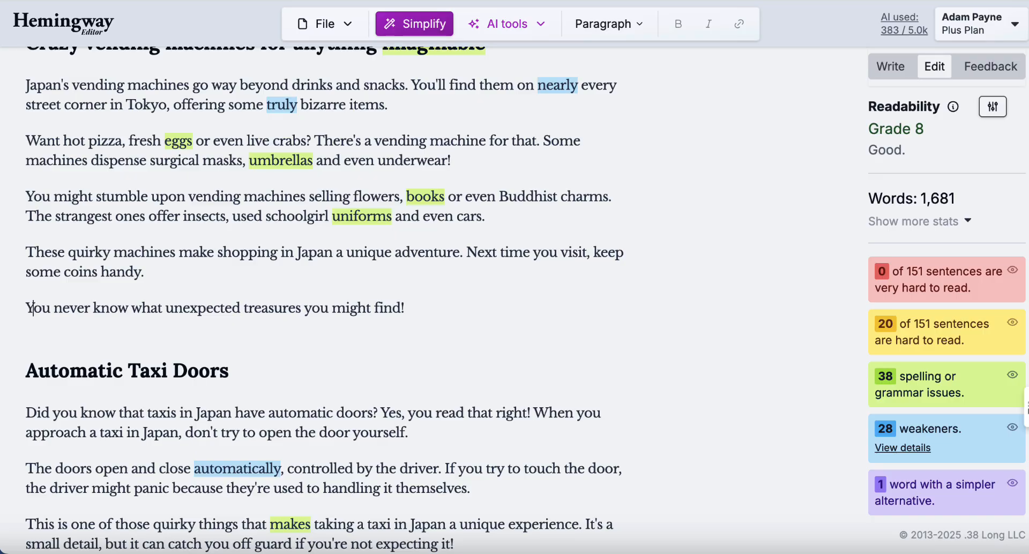
# Select the article text from its end back up to the top.
pyautogui.scroll(3, 209, 214)
pyautogui.scroll(10, 208, 215)
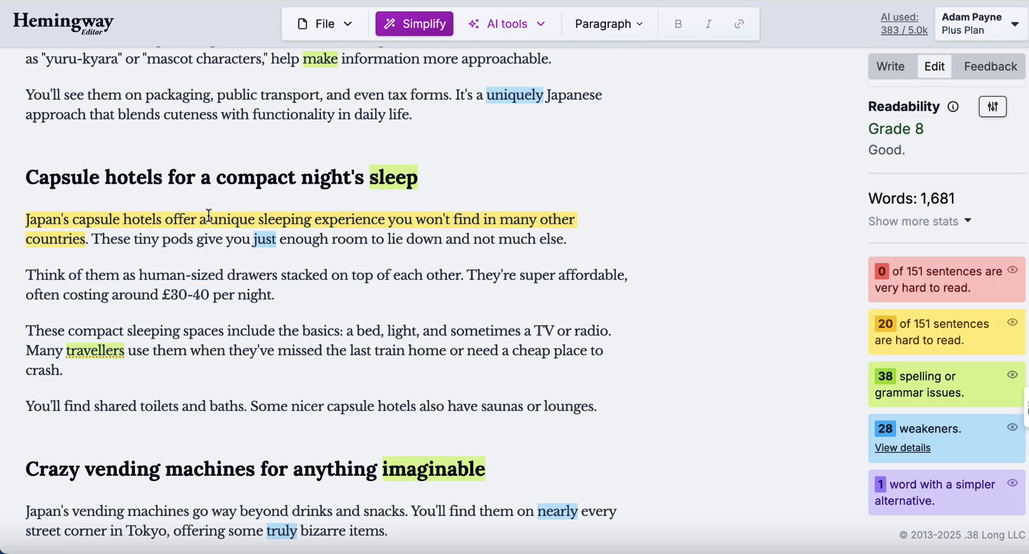
pyautogui.scroll(5, 208, 214)
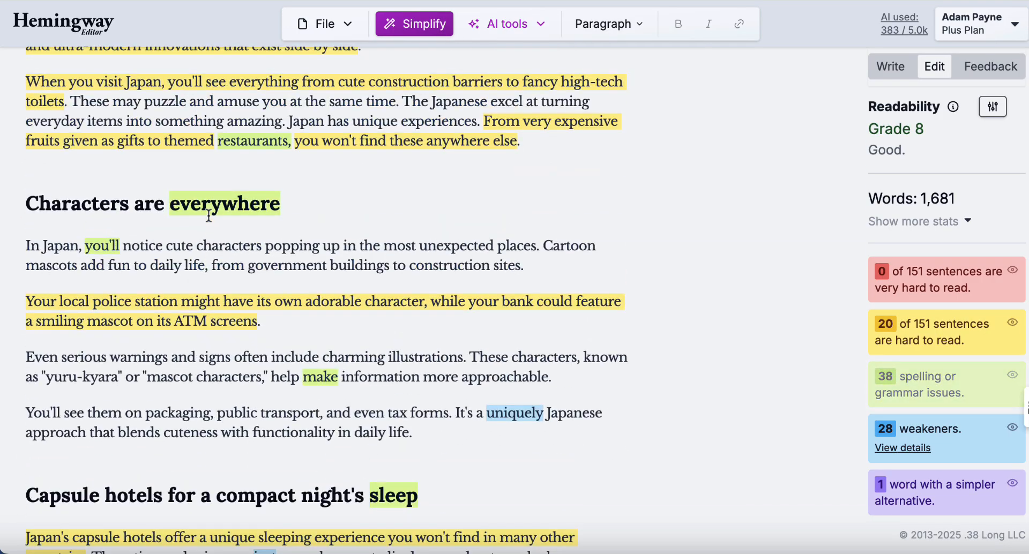
pyautogui.scroll(-20, 208, 215)
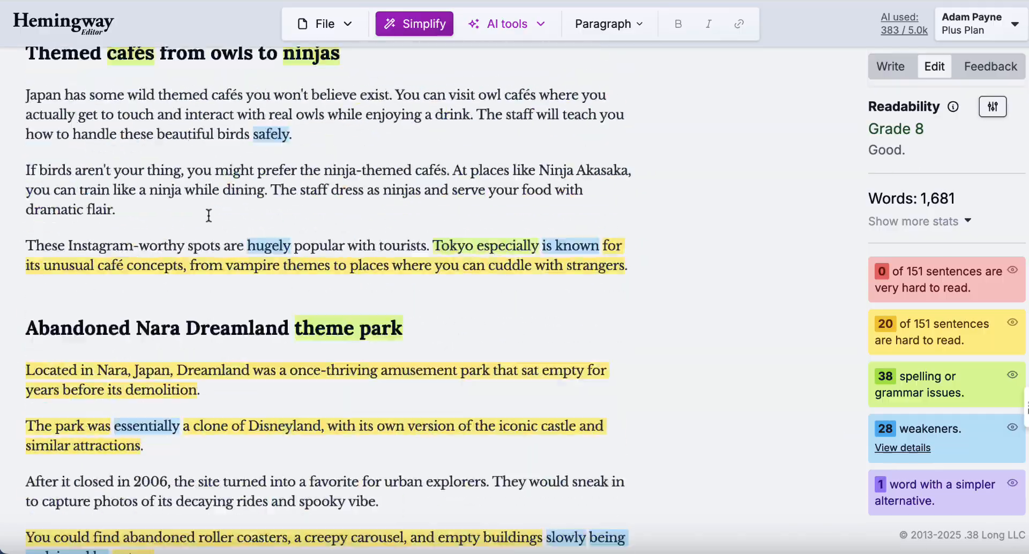
pyautogui.click(175, 445)
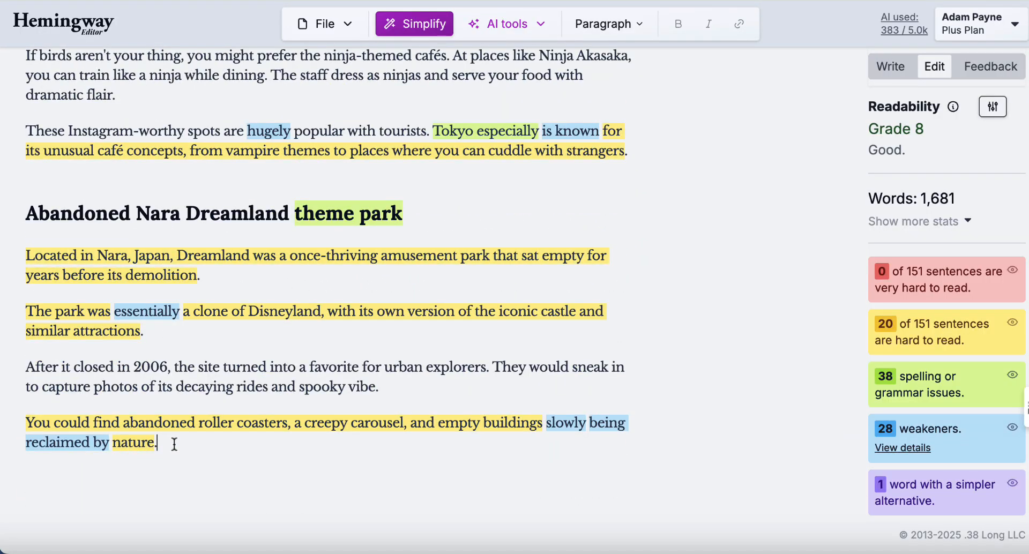
pyautogui.moveTo(175, 444); pyautogui.dragTo(64, 1)
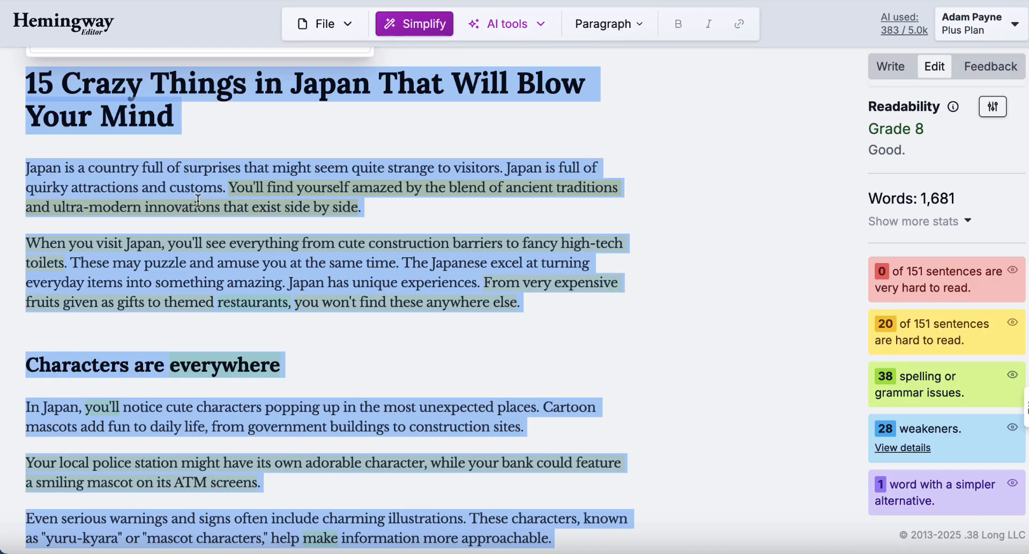
# Delete the expensive fruits and restaurants sentence and start a new paragraph at 'These may puzzle'.
pyautogui.click(353, 227)
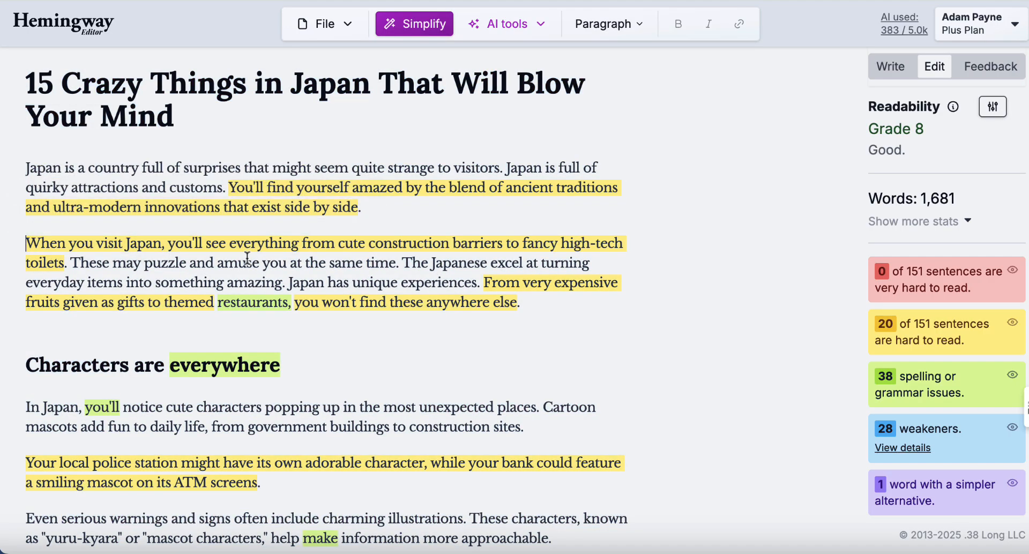
pyautogui.moveTo(530, 300); pyautogui.dragTo(484, 284)
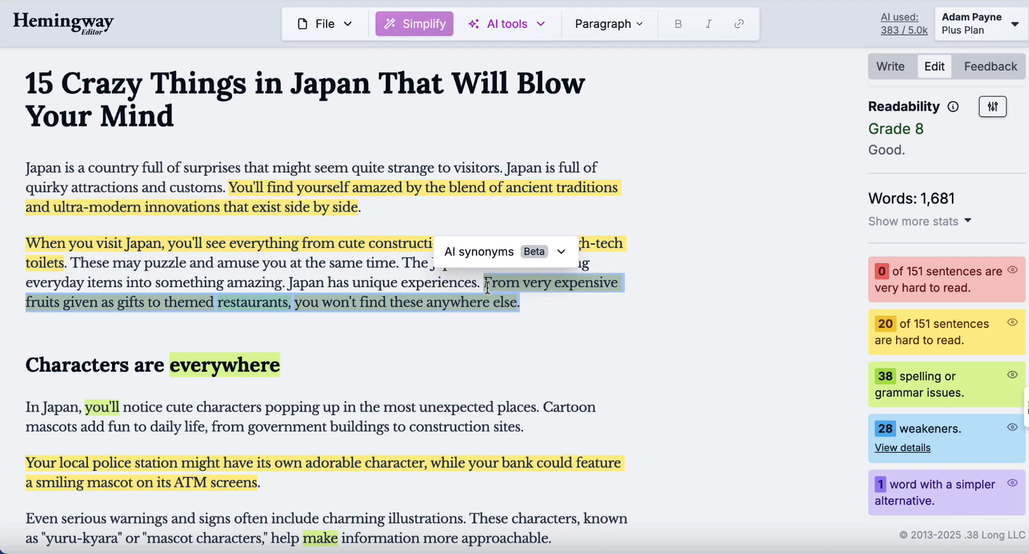
pyautogui.press('BackSpace')
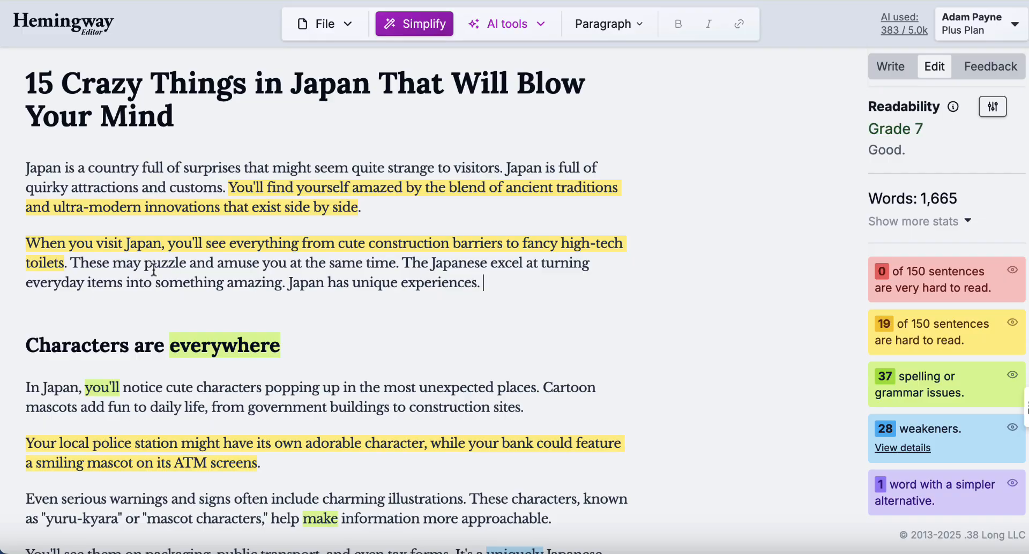
pyautogui.click(69, 263)
pyautogui.press('Return')
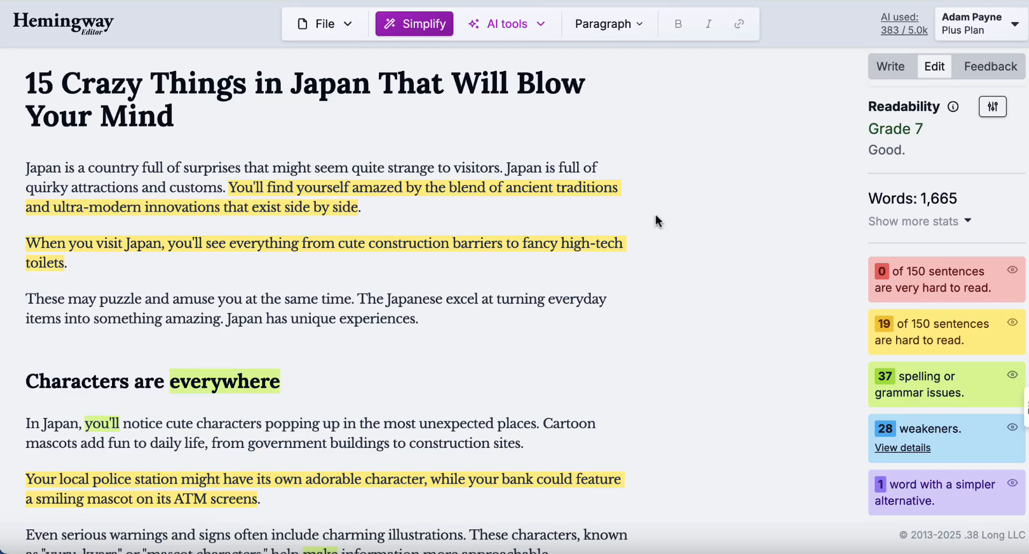
# Select the article from the title down and switch to the QuillBot Plagiarism Checker.
pyautogui.click(27, 84)
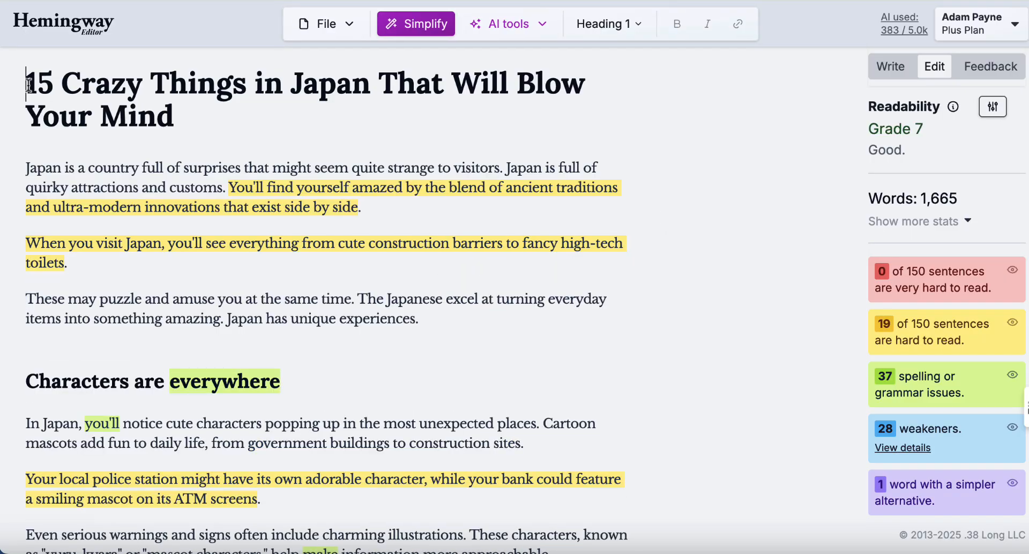
pyautogui.moveTo(28, 84); pyautogui.dragTo(212, 434)
pyautogui.scroll(-15, 261, 296)
pyautogui.scroll(-20, 261, 296)
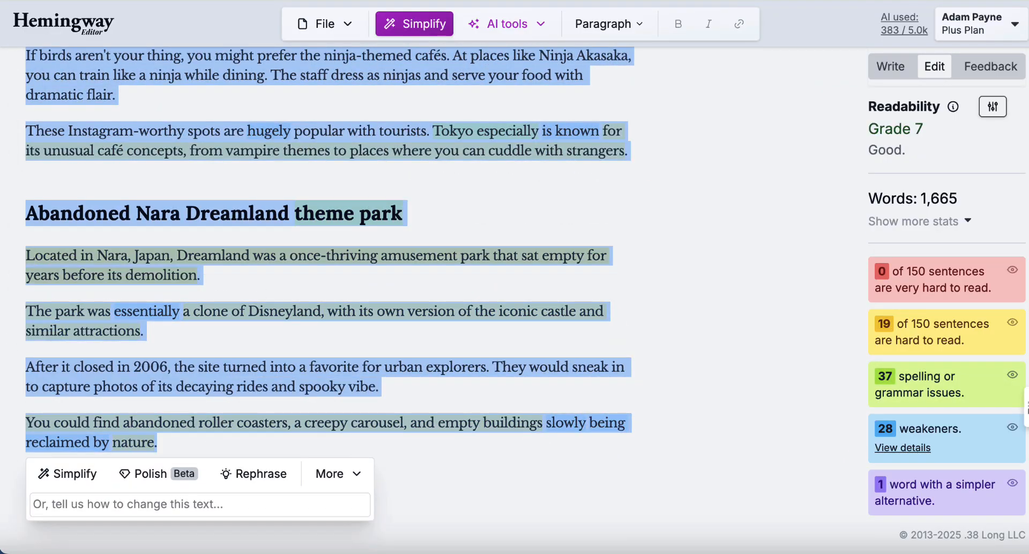
pyautogui.click(914, 3)
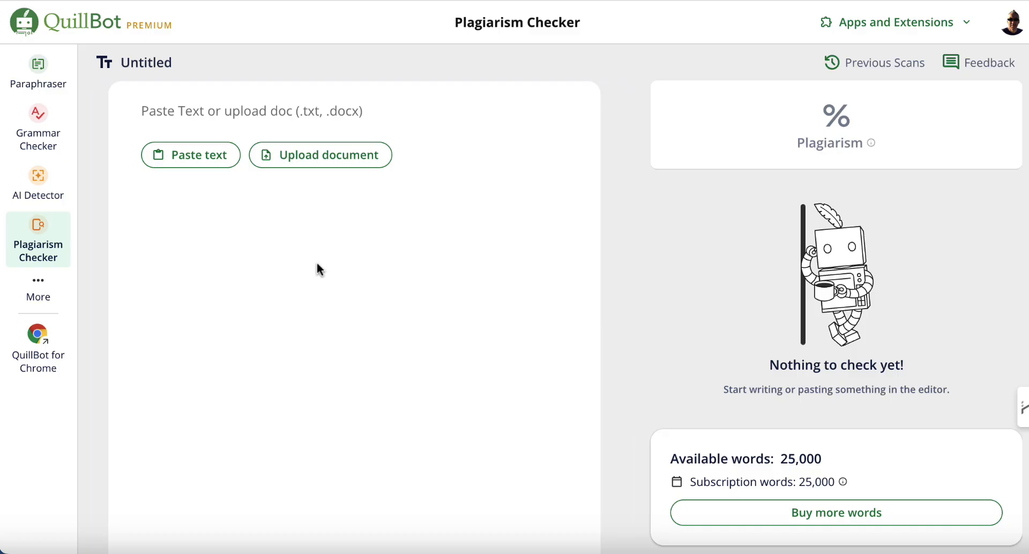
# Paste the Japan article into the empty checker and start a Scan text.
pyautogui.click(237, 114)
pyautogui.hotkey('ctrl', 'v')
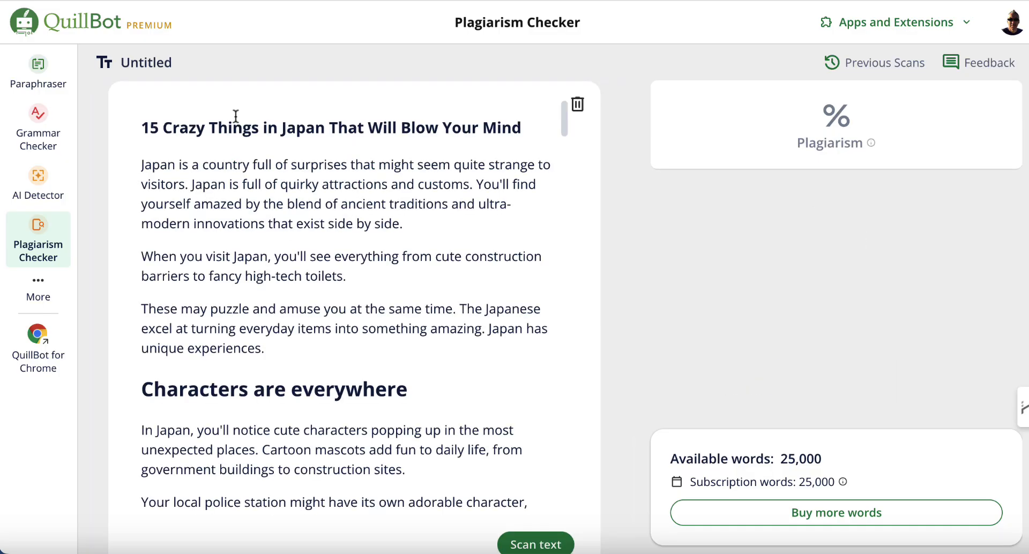
pyautogui.click(536, 544)
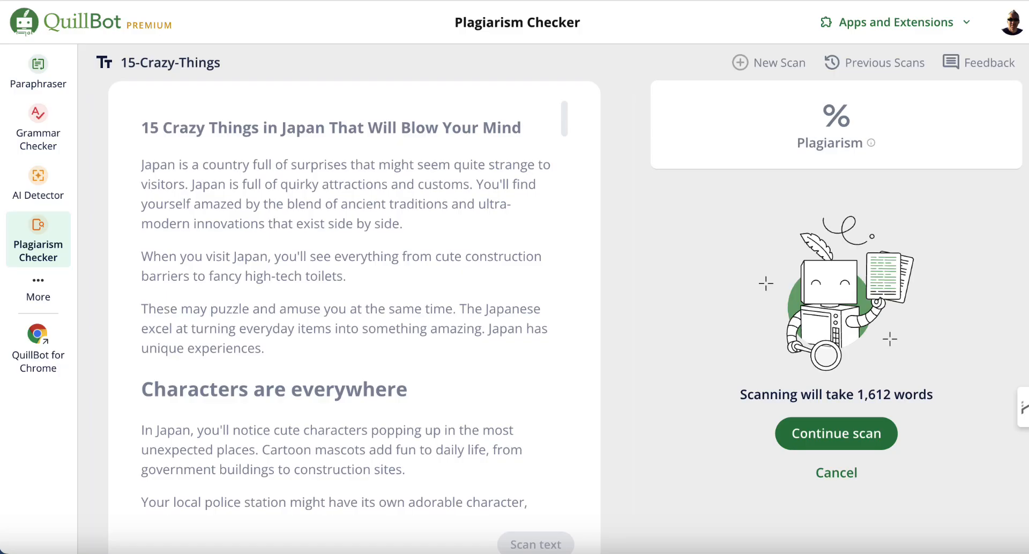
# Confirm the 1,612-word plagiarism scan with Continue scan.
pyautogui.click(837, 438)
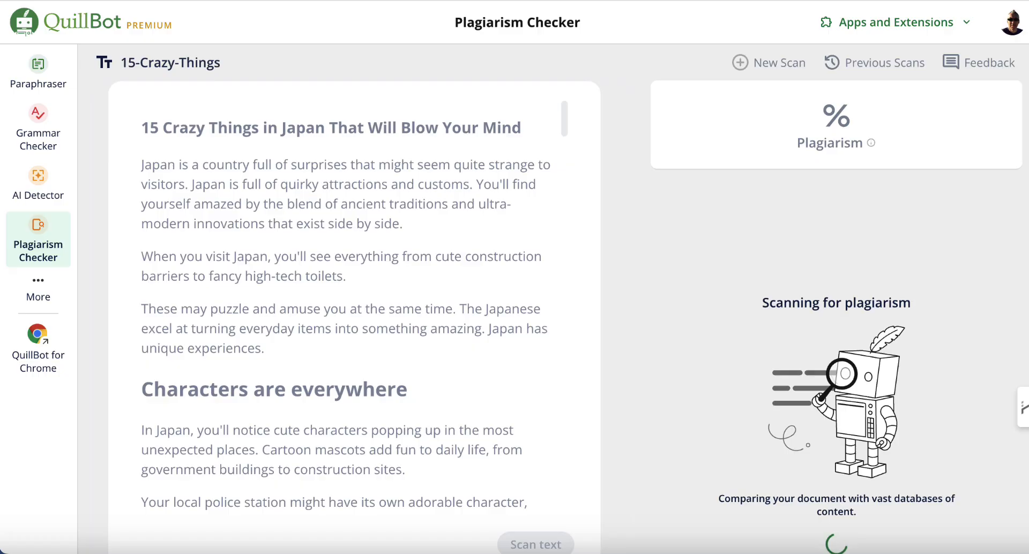